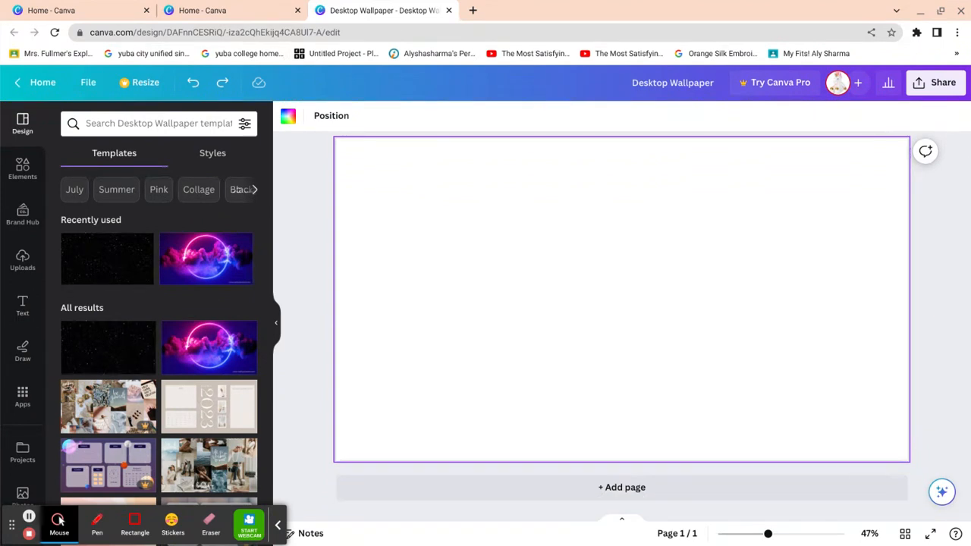
{"action": "scroll", "coordinate": [9, 396], "scroll_direction": "down", "scroll_amount": 1}
- Apply the dark blue gradient from Recently used as the page background
{"action": "left_click", "coordinate": [17, 484]}
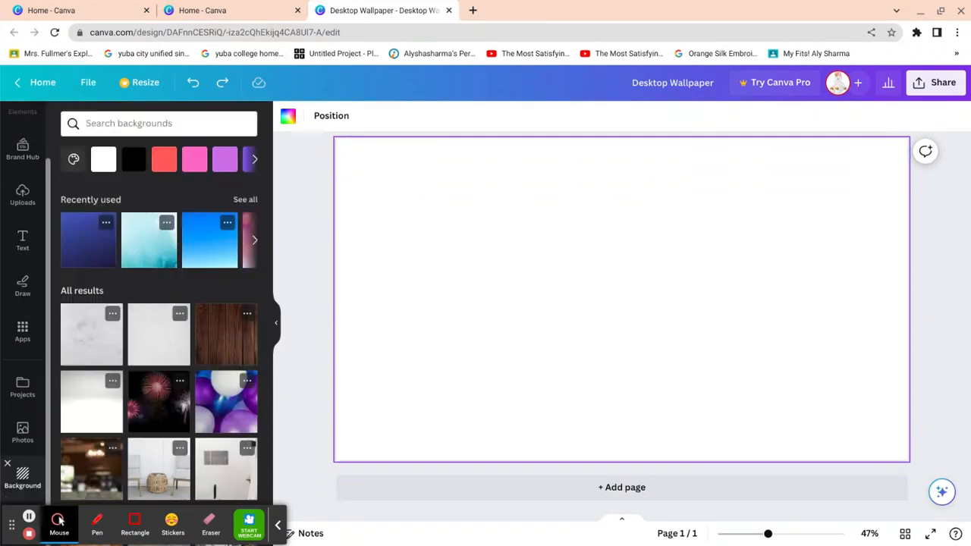
{"action": "left_click", "coordinate": [299, 386]}
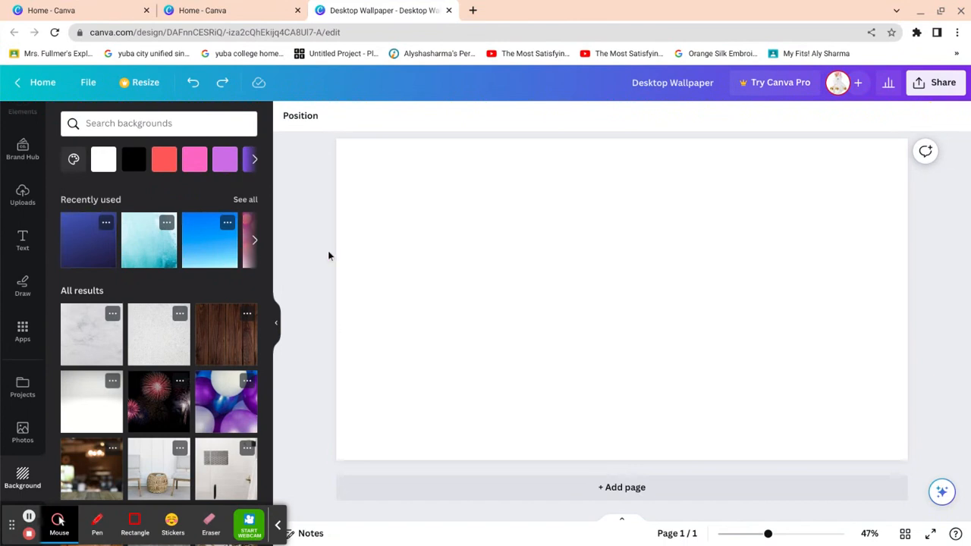
{"action": "scroll", "coordinate": [328, 255], "scroll_direction": "up", "scroll_amount": 1}
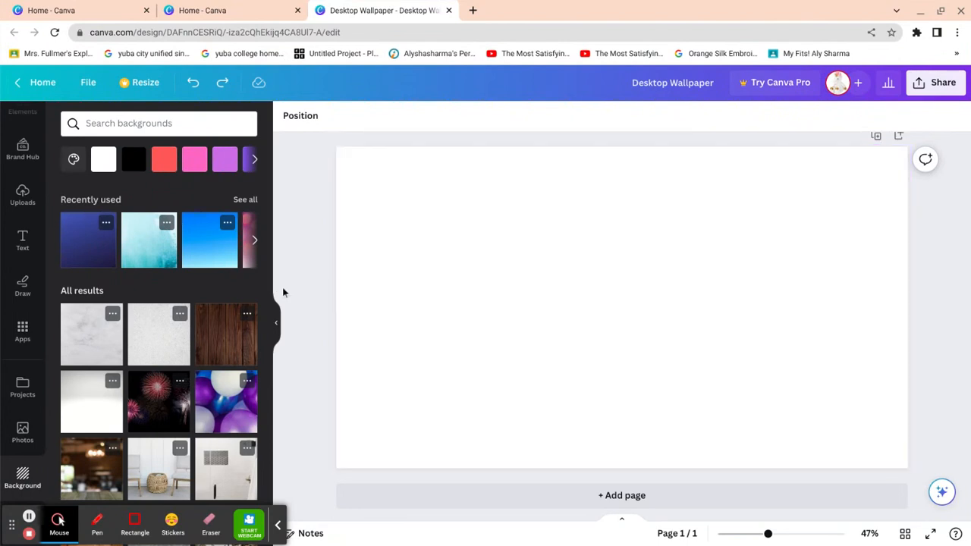
{"action": "scroll", "coordinate": [303, 292], "scroll_direction": "up", "scroll_amount": 2}
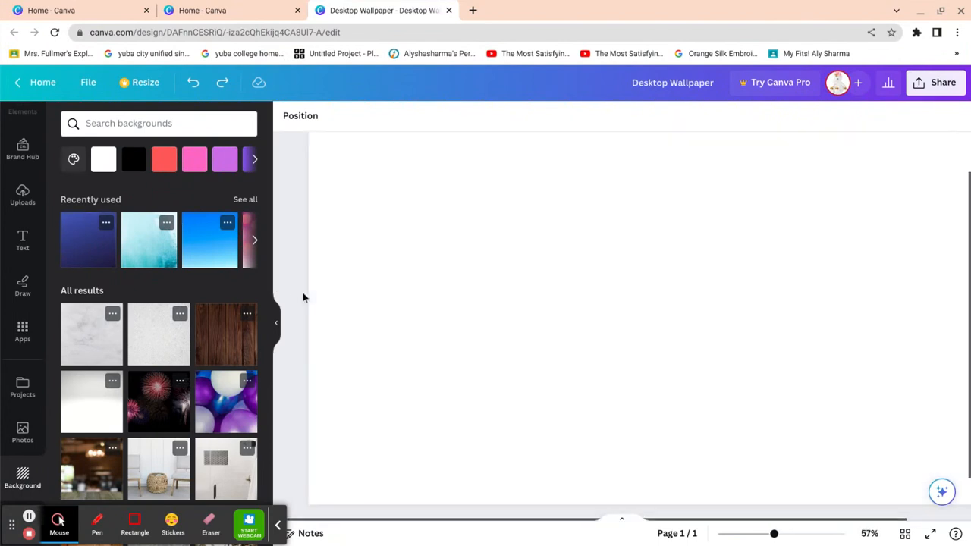
{"action": "scroll", "coordinate": [303, 292], "scroll_direction": "down", "scroll_amount": 2}
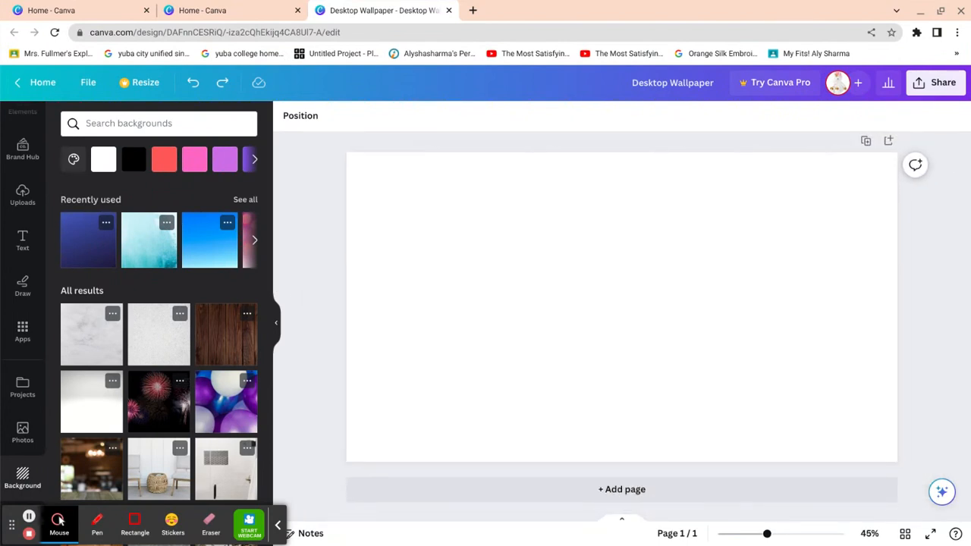
{"action": "scroll", "coordinate": [302, 292], "scroll_direction": "up", "scroll_amount": 2}
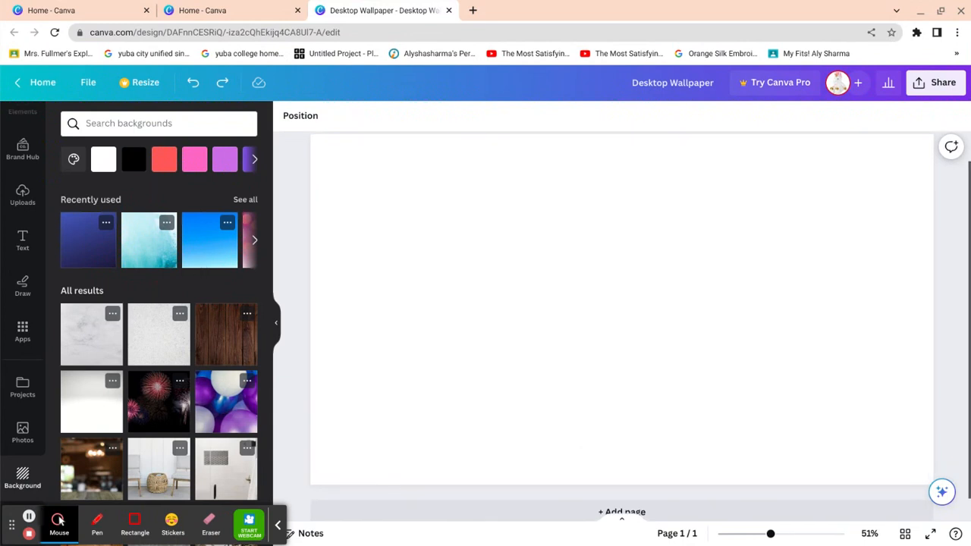
{"action": "key", "text": "ctrl+y"}
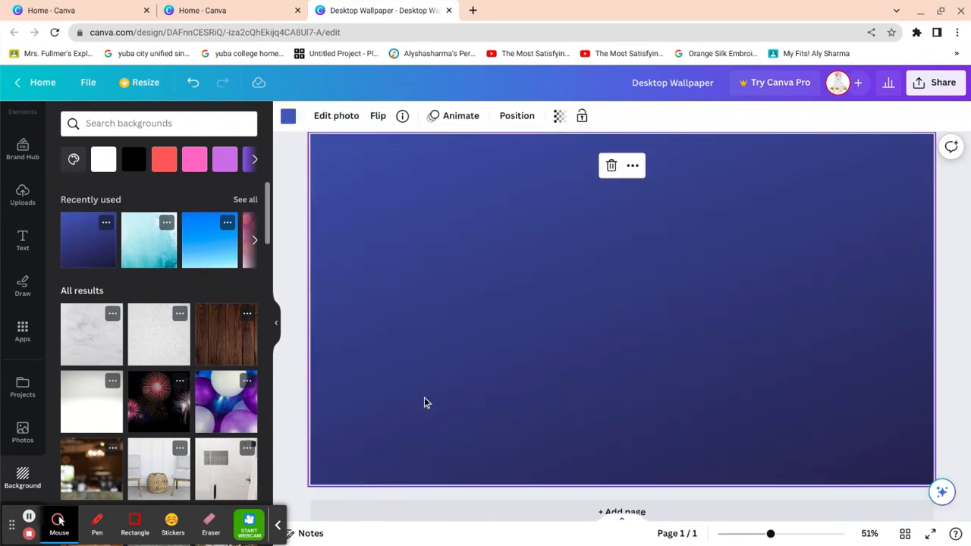
{"action": "left_click", "coordinate": [101, 257]}
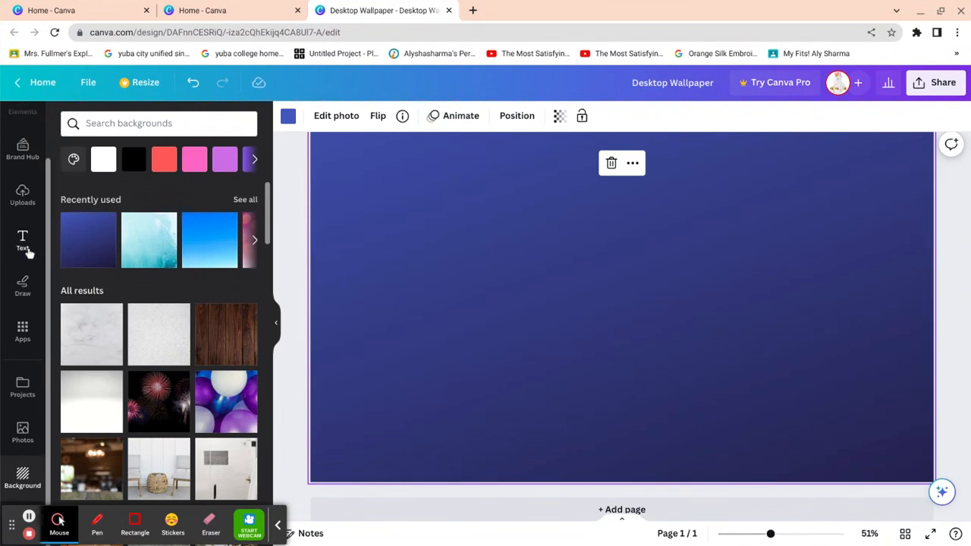
- Add a GLOW neon text box and replace its text with the person's full name
{"action": "left_click", "coordinate": [26, 251]}
{"action": "left_click", "coordinate": [108, 273]}
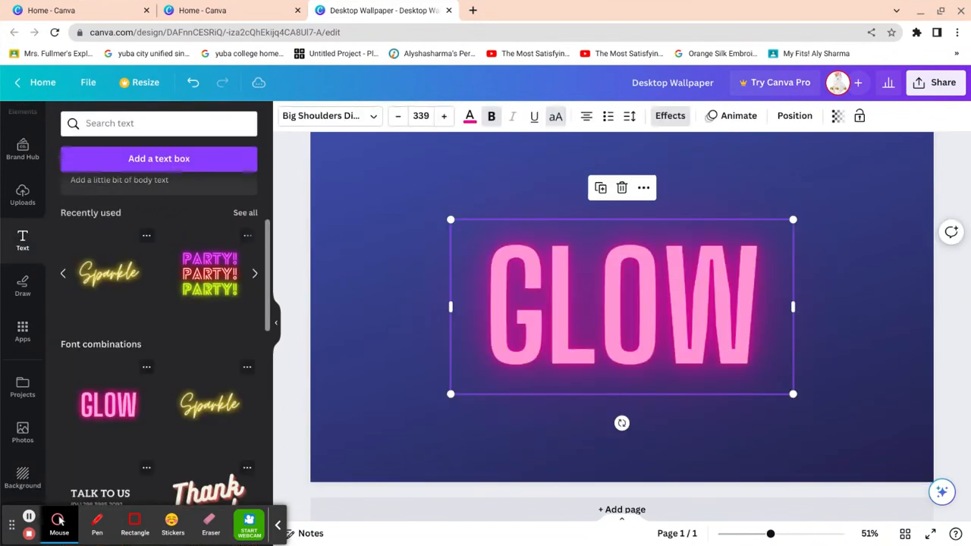
{"action": "key", "text": "BackSpace"}
{"action": "key", "text": "BackSpace"}
{"action": "key", "text": "BackSpace"}
{"action": "key", "text": "BackSpace"}
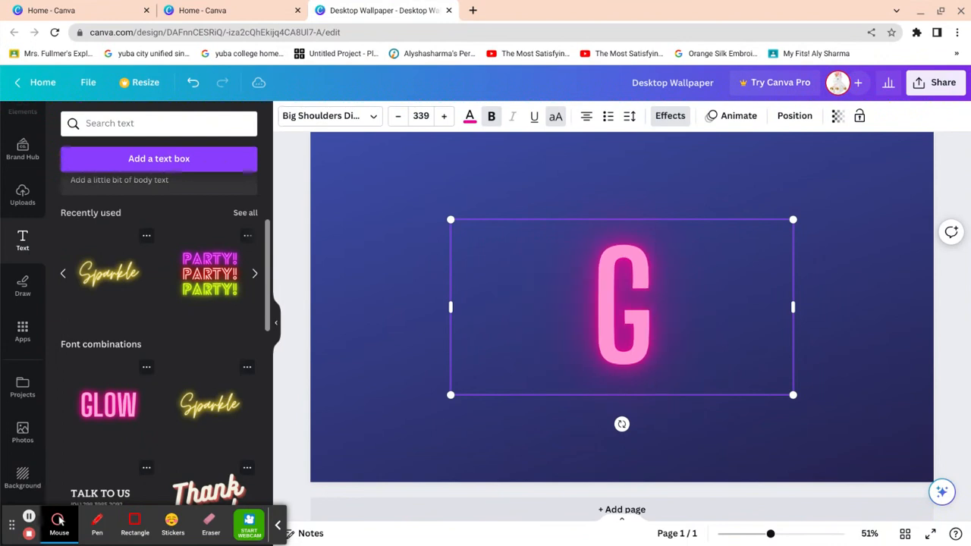
{"action": "type", "text": "A"}
{"action": "key", "text": "BackSpace"}
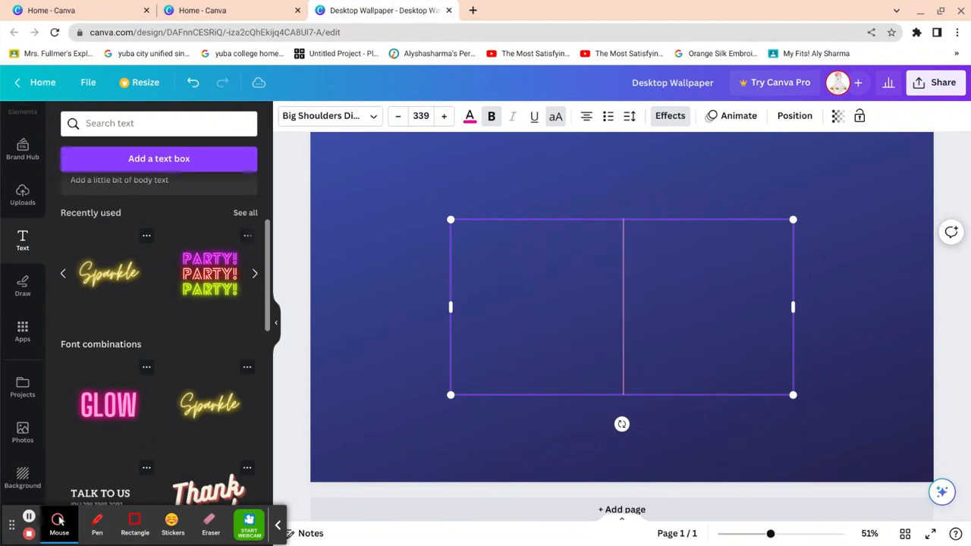
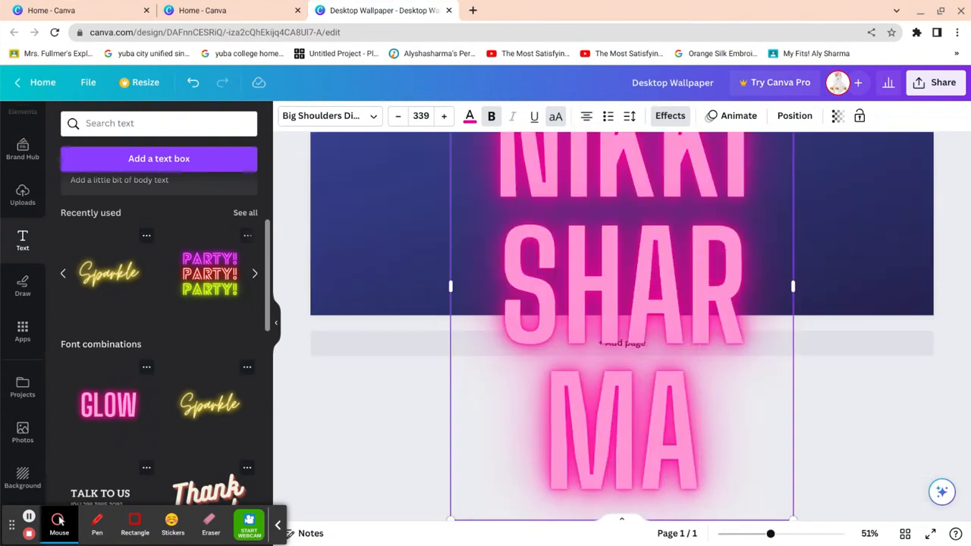
- Widen the name box to fit one line and move it near the page top
{"action": "left_click_drag", "start_coordinate": [795, 512], "coordinate": [466, 249]}
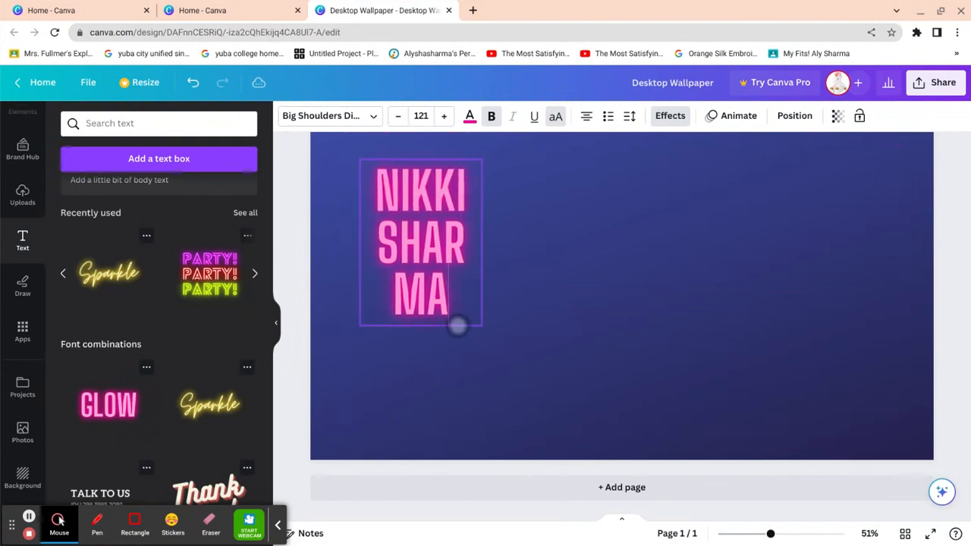
{"action": "left_click_drag", "start_coordinate": [483, 293], "coordinate": [828, 241]}
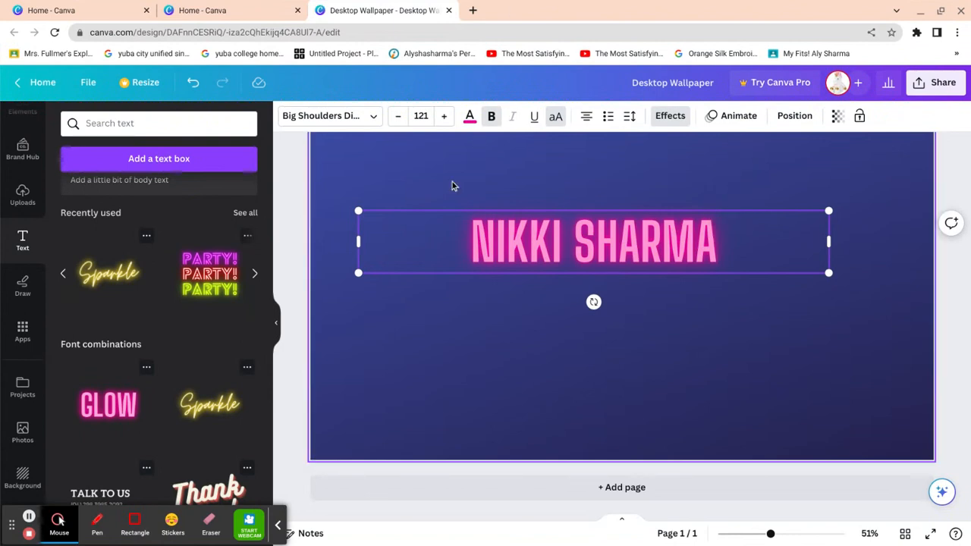
{"action": "left_click_drag", "start_coordinate": [442, 186], "coordinate": [441, 155]}
- Try the blue document colour and a darker navy shade on the name text
{"action": "left_click", "coordinate": [470, 117]}
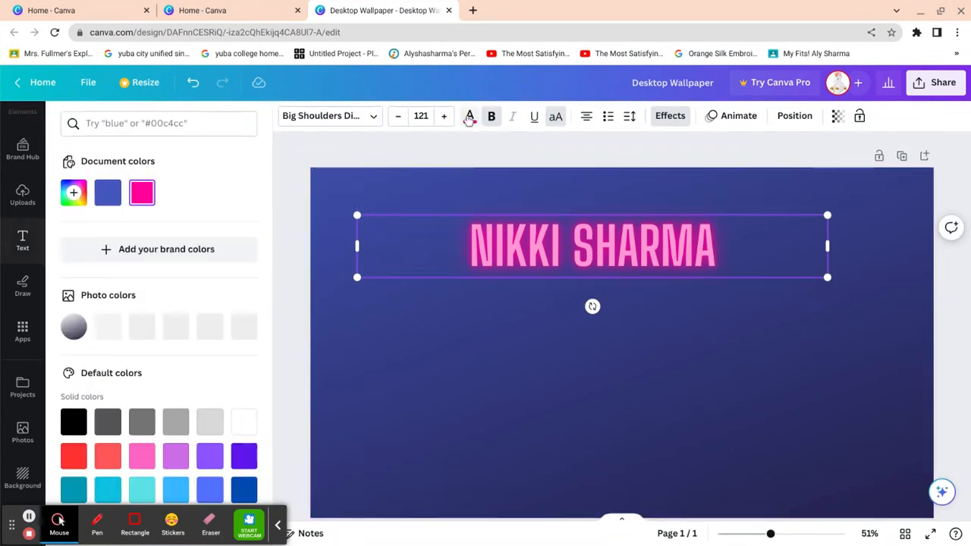
{"action": "left_click", "coordinate": [73, 192]}
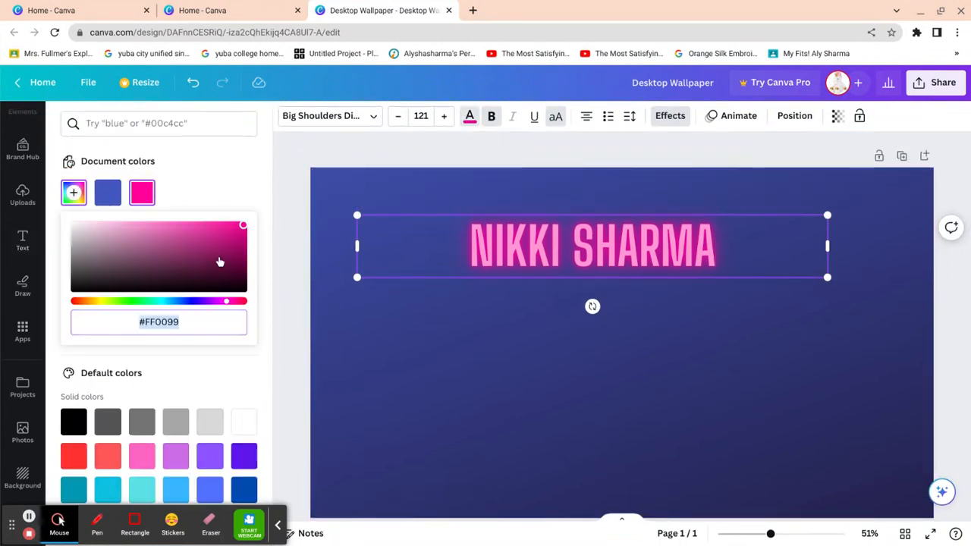
{"action": "left_click", "coordinate": [108, 191]}
{"action": "left_click", "coordinate": [73, 192]}
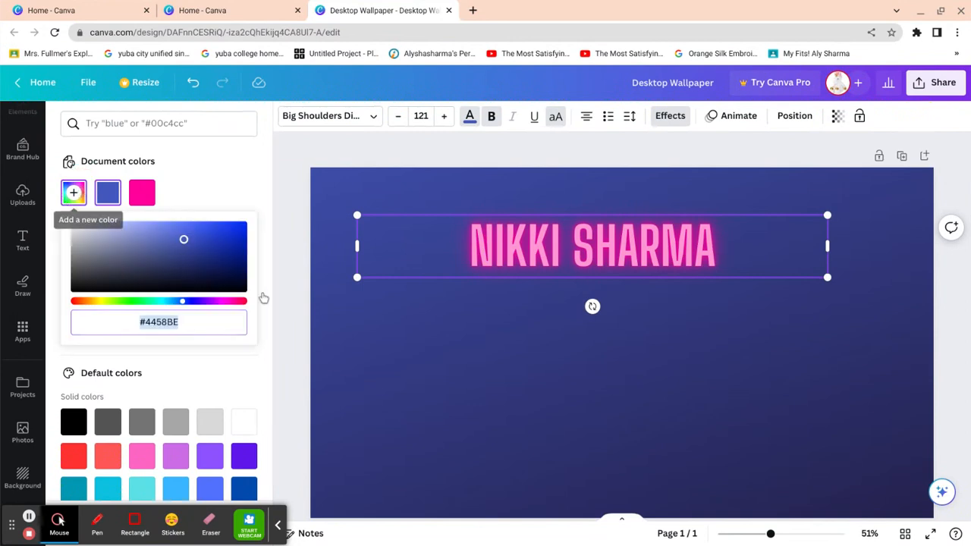
{"action": "left_click", "coordinate": [244, 262]}
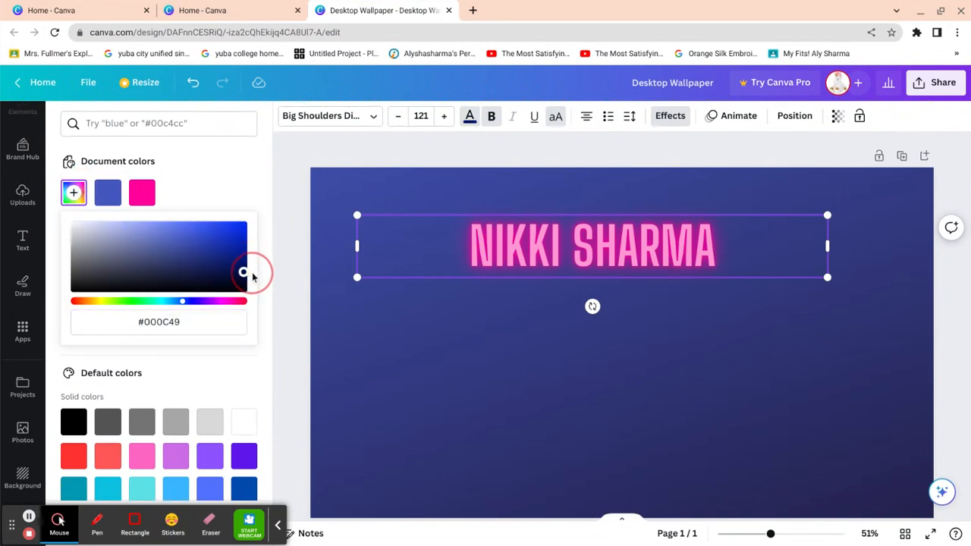
- Select all the name text and set its colour to navy #030E47
{"action": "left_click_drag", "start_coordinate": [729, 263], "coordinate": [559, 262]}
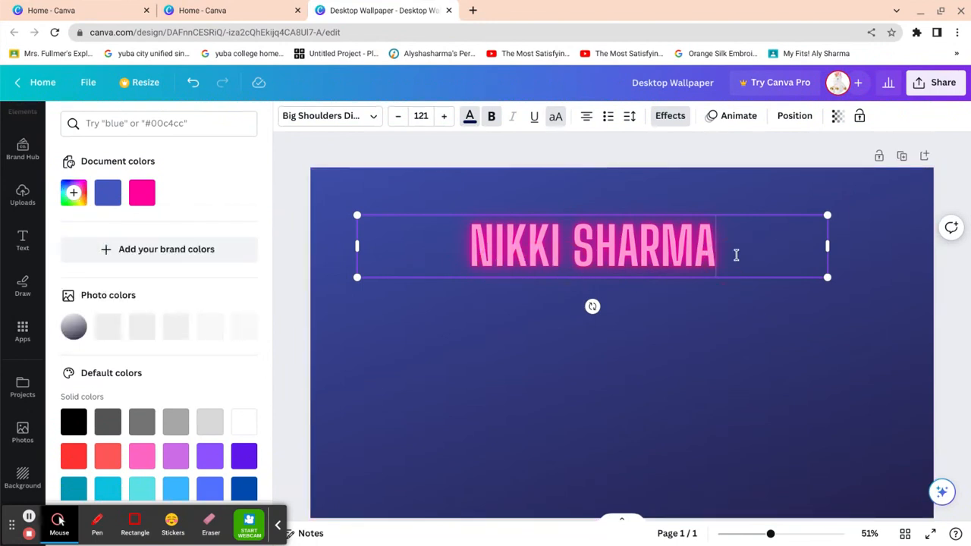
{"action": "left_click_drag", "start_coordinate": [735, 254], "coordinate": [465, 250]}
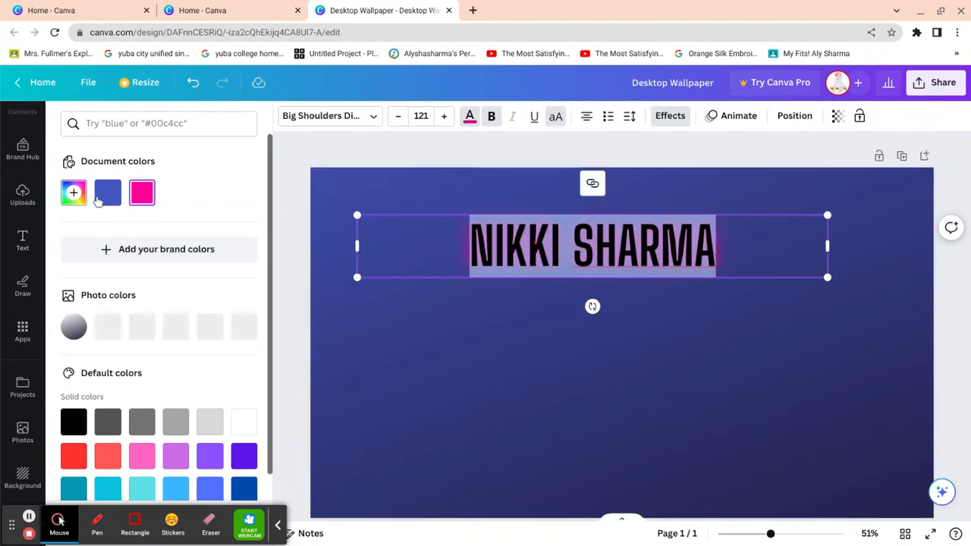
{"action": "left_click", "coordinate": [73, 192]}
{"action": "left_click", "coordinate": [241, 275]}
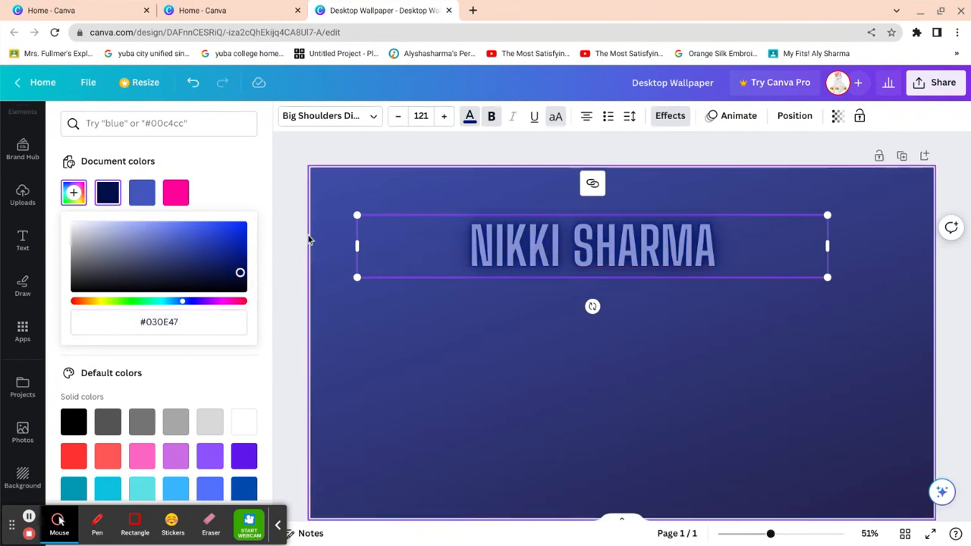
{"action": "left_click", "coordinate": [282, 218]}
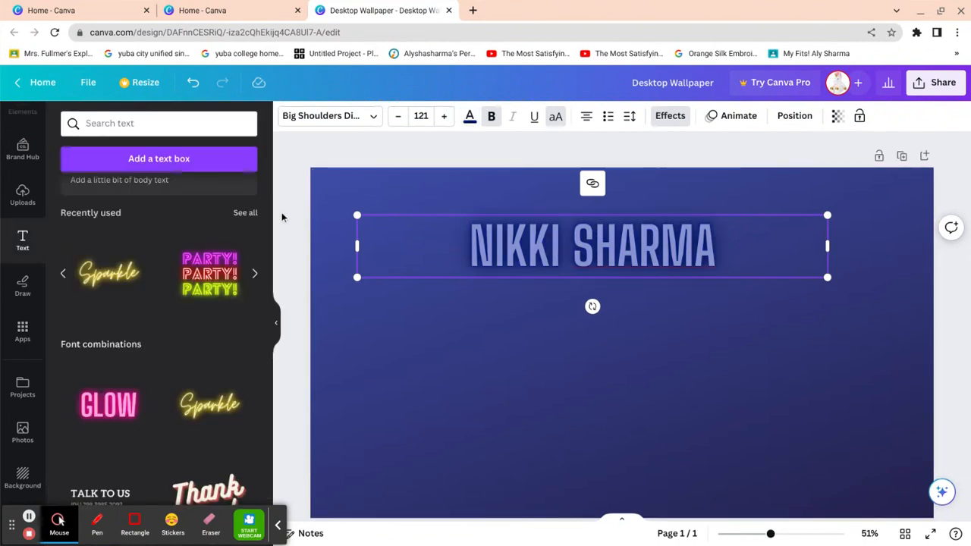
{"action": "left_click", "coordinate": [282, 218]}
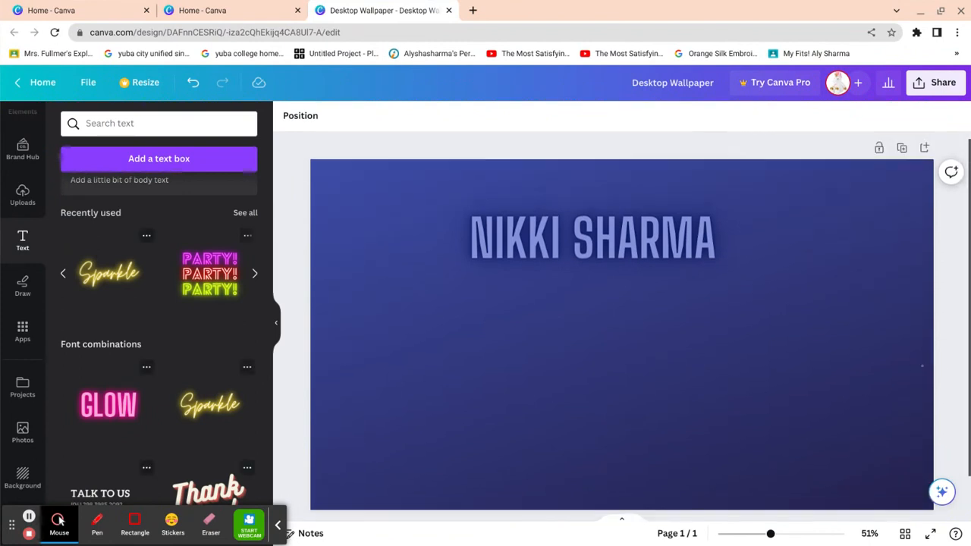
- Add the gold sparkle frame from recently used Elements to the design
{"action": "left_click", "coordinate": [22, 149]}
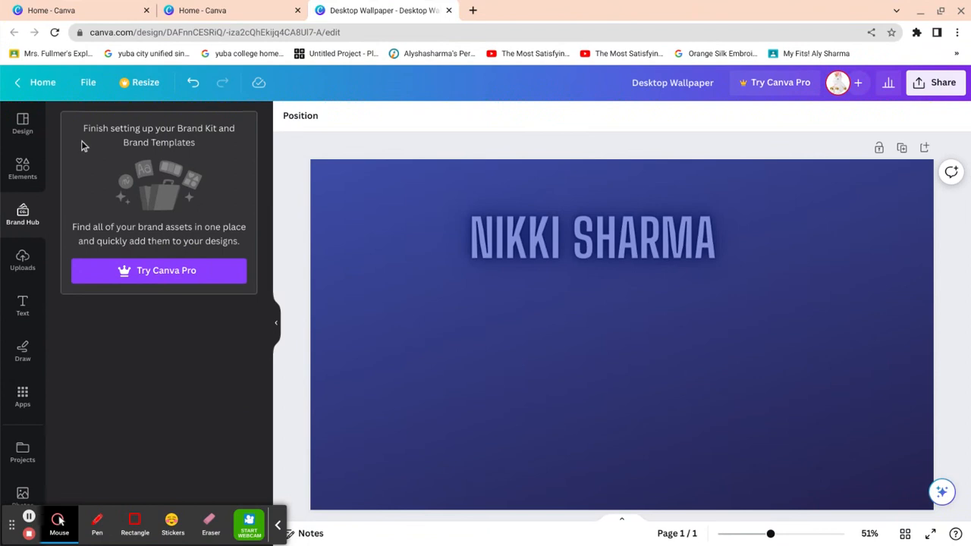
{"action": "left_click", "coordinate": [23, 167]}
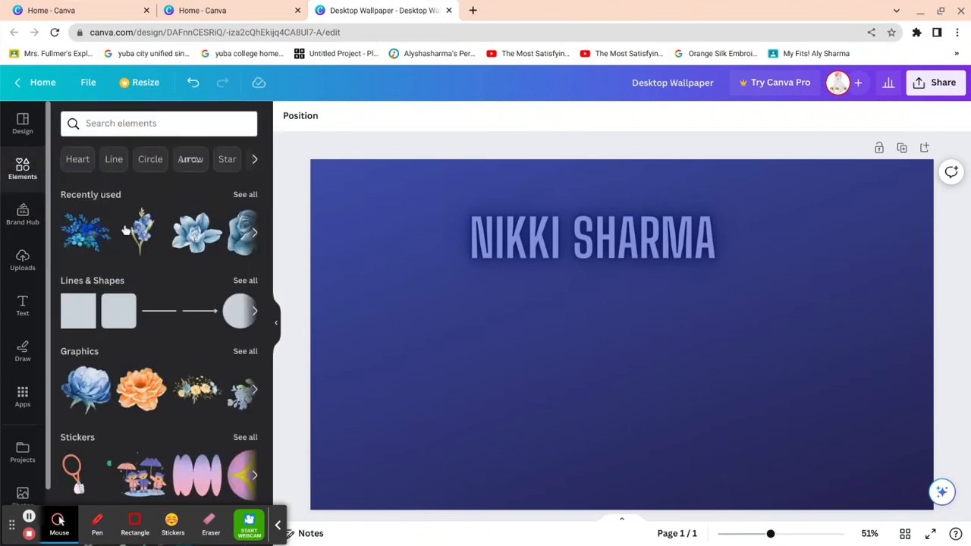
{"action": "left_click", "coordinate": [255, 235]}
{"action": "left_click", "coordinate": [255, 235]}
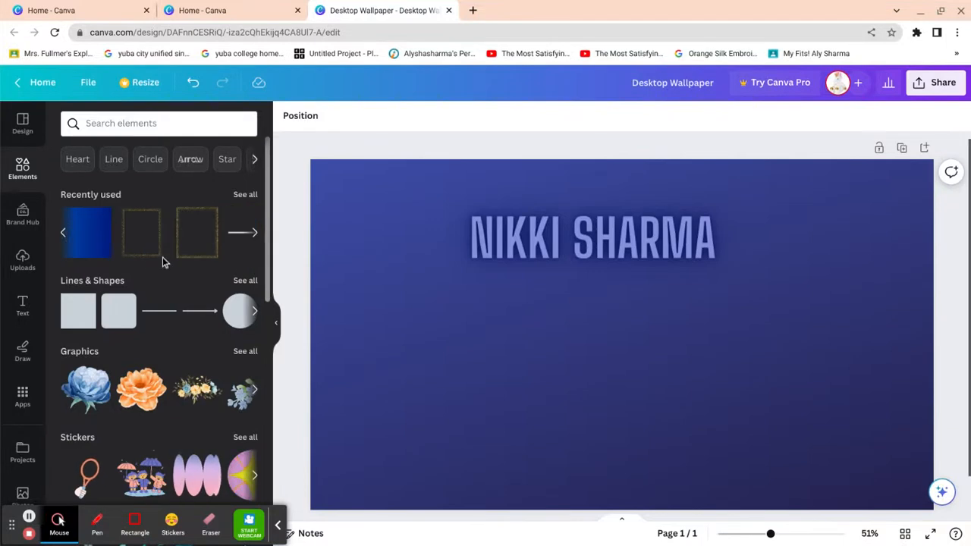
{"action": "left_click", "coordinate": [206, 255]}
- Squash and stretch the sparkle frame into a thin strip across the page top
{"action": "left_click_drag", "start_coordinate": [668, 467], "coordinate": [533, 460]}
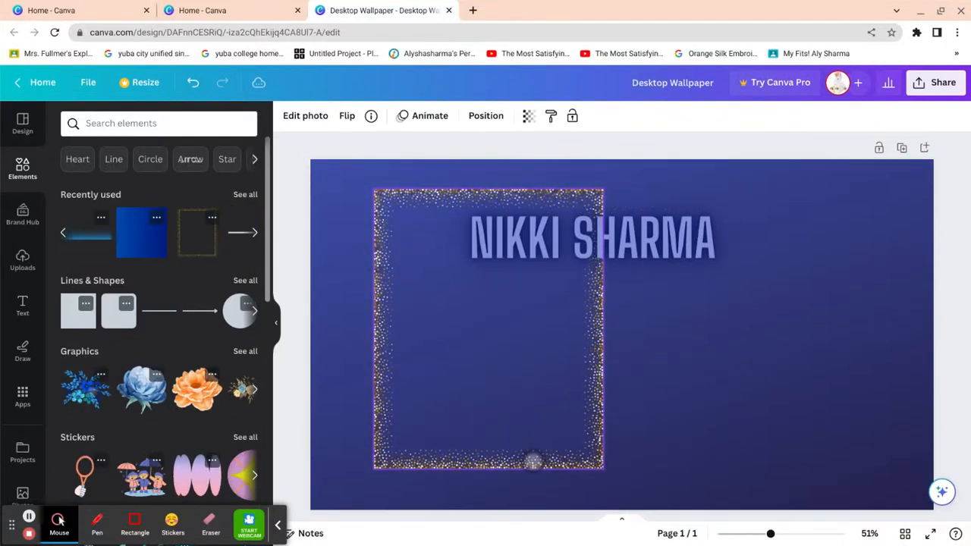
{"action": "left_click_drag", "start_coordinate": [607, 461], "coordinate": [628, 456]}
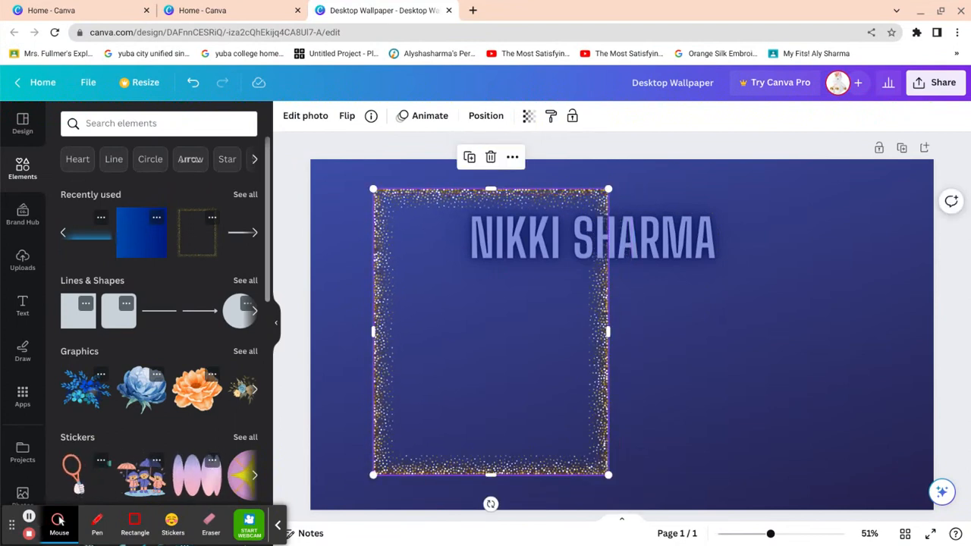
{"action": "left_click_drag", "start_coordinate": [491, 474], "coordinate": [470, 172]}
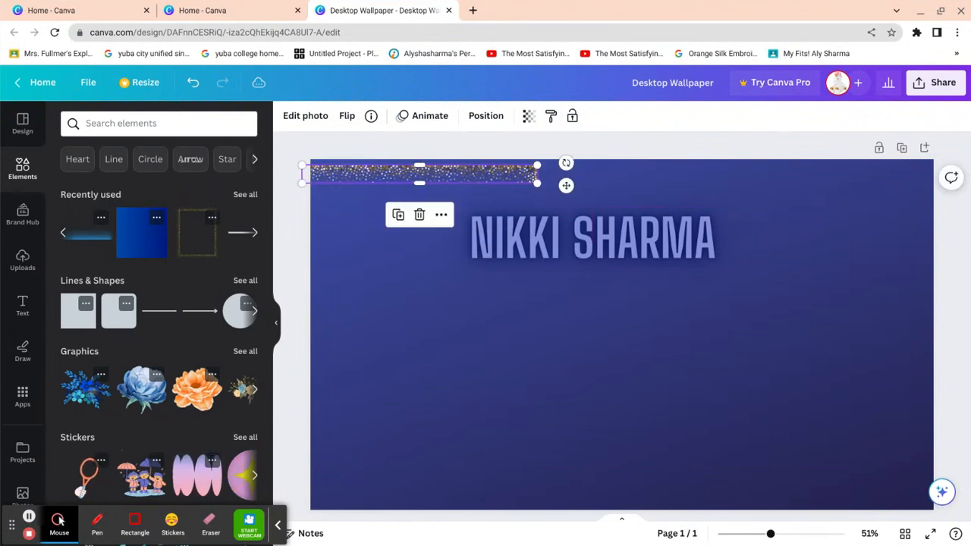
{"action": "left_click_drag", "start_coordinate": [547, 182], "coordinate": [918, 212]}
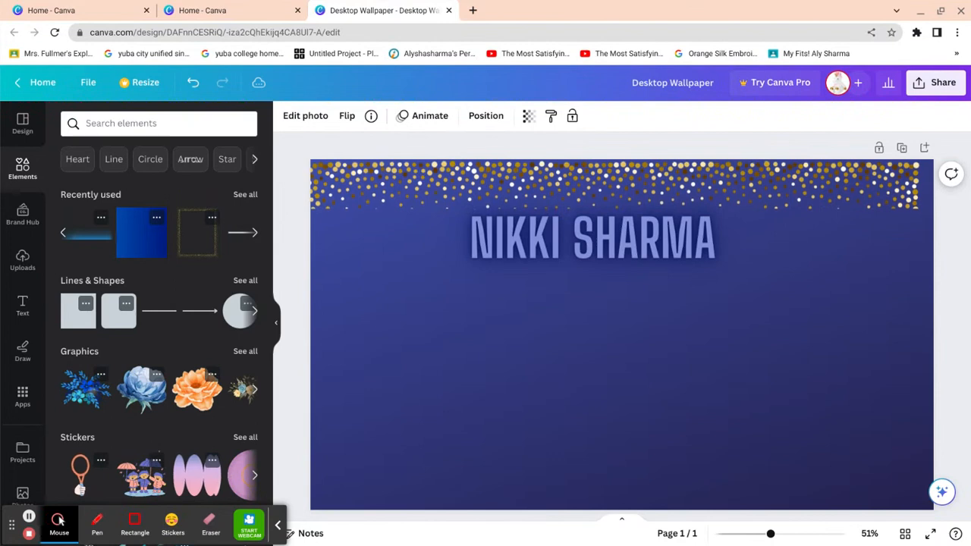
- Shrink the name title to about size 89.5 and move it lower
{"action": "left_click", "coordinate": [642, 251]}
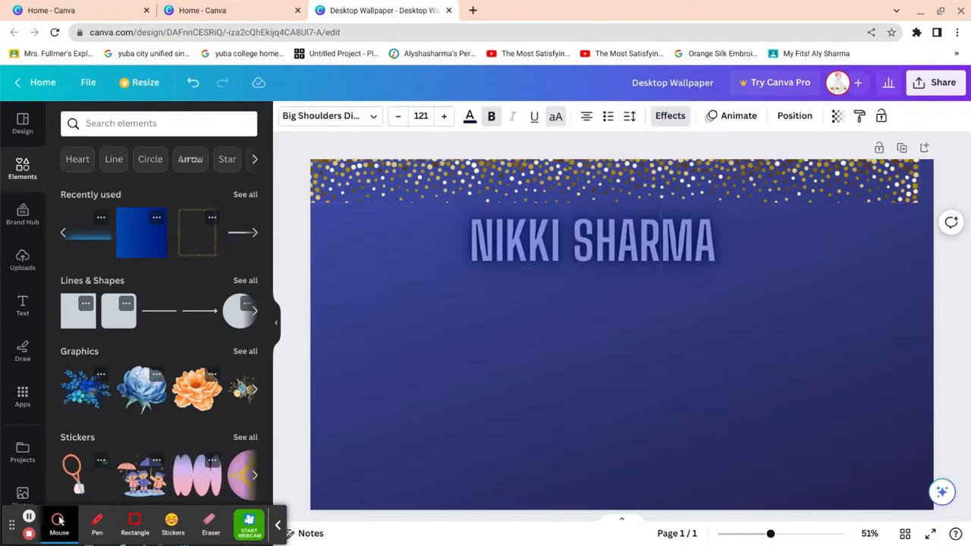
{"action": "left_click_drag", "start_coordinate": [827, 272], "coordinate": [706, 256]}
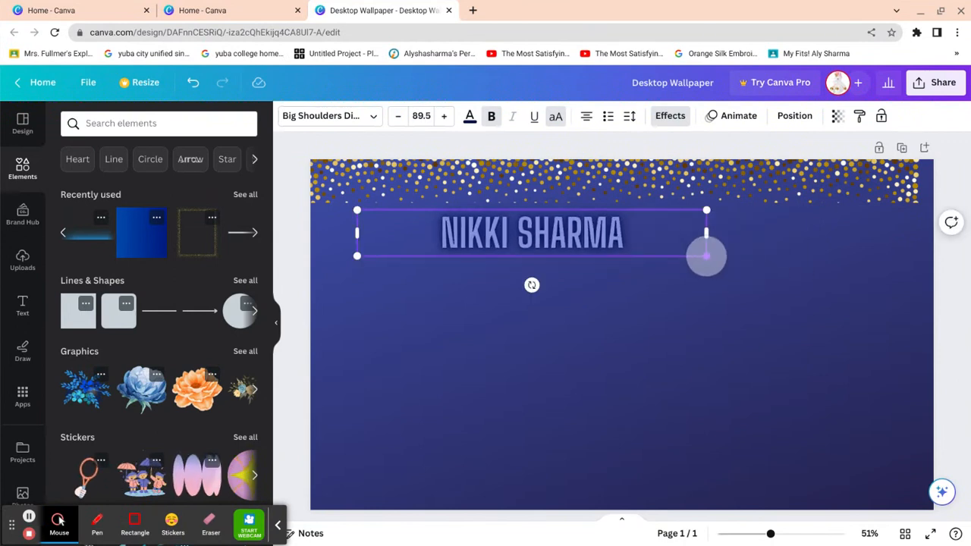
{"action": "left_click", "coordinate": [303, 202]}
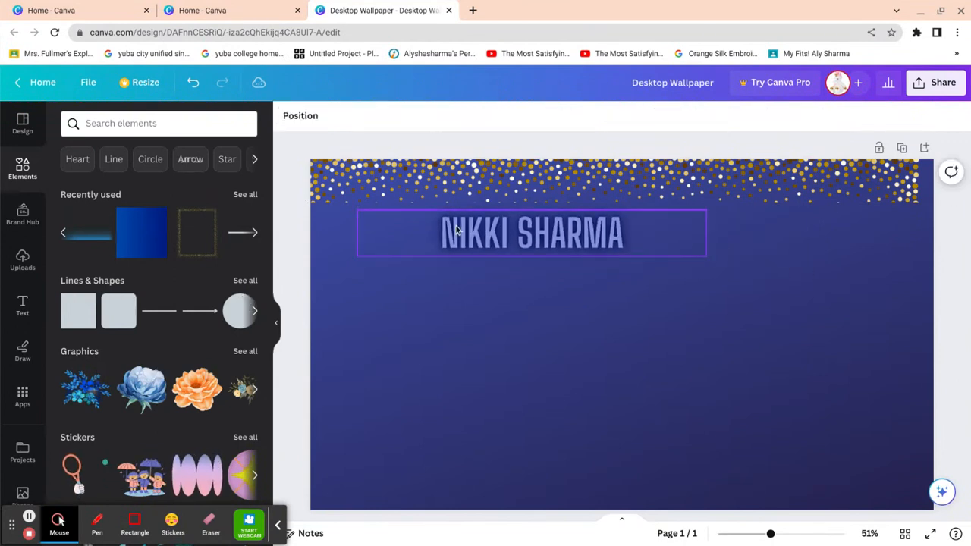
{"action": "left_click", "coordinate": [476, 229]}
{"action": "left_click_drag", "start_coordinate": [476, 229], "coordinate": [571, 240]}
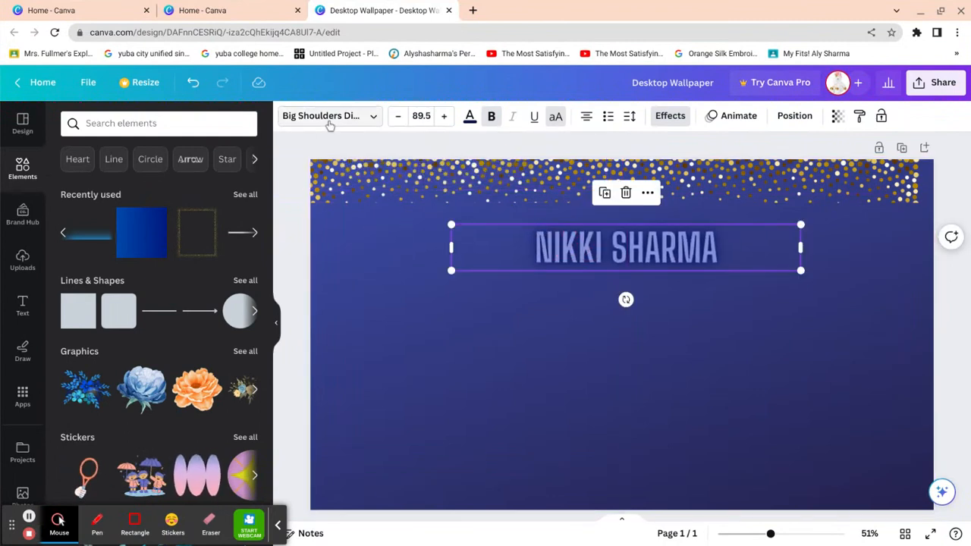
{"action": "left_click", "coordinate": [312, 141]}
- Align the title to the page top and drag it just below the glitter
{"action": "left_click", "coordinate": [299, 118]}
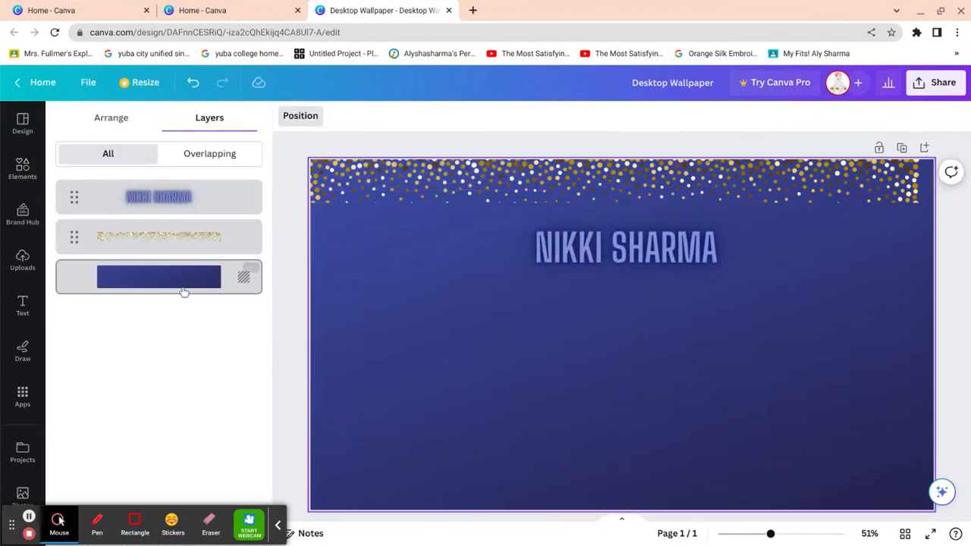
{"action": "left_click", "coordinate": [167, 216]}
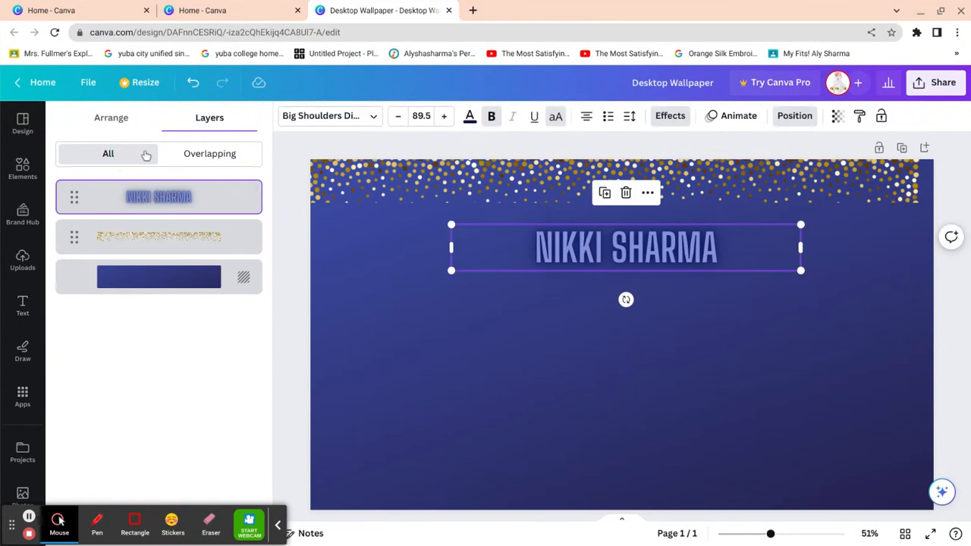
{"action": "left_click", "coordinate": [207, 152]}
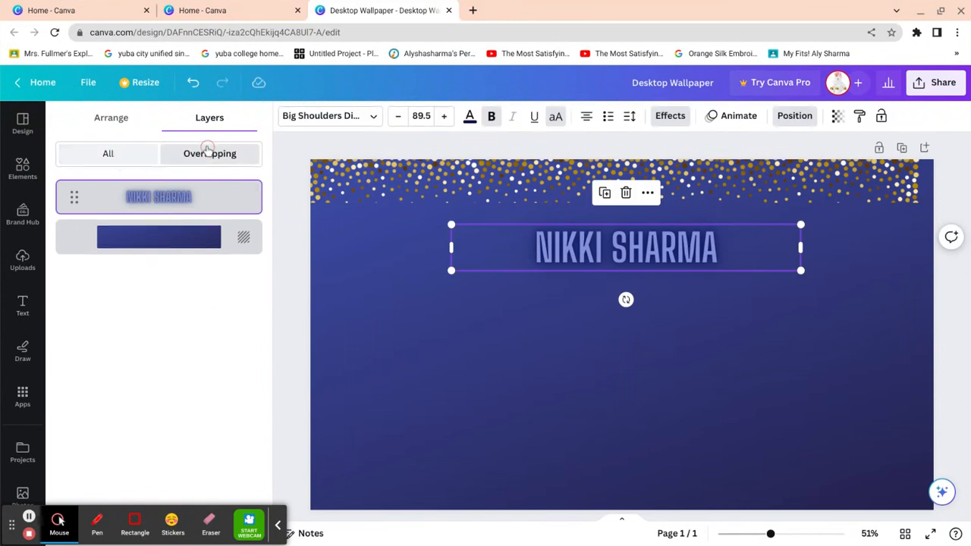
{"action": "left_click", "coordinate": [112, 122]}
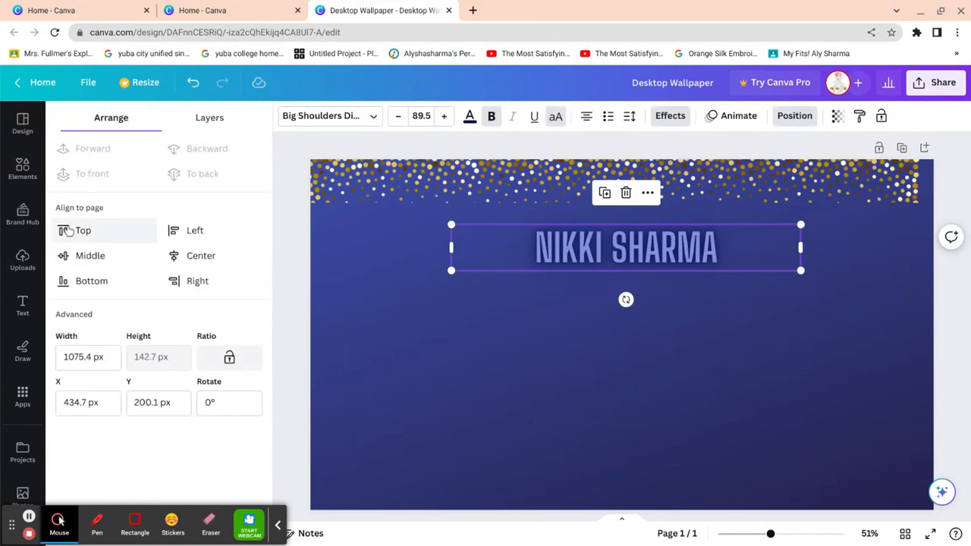
{"action": "left_click", "coordinate": [93, 257]}
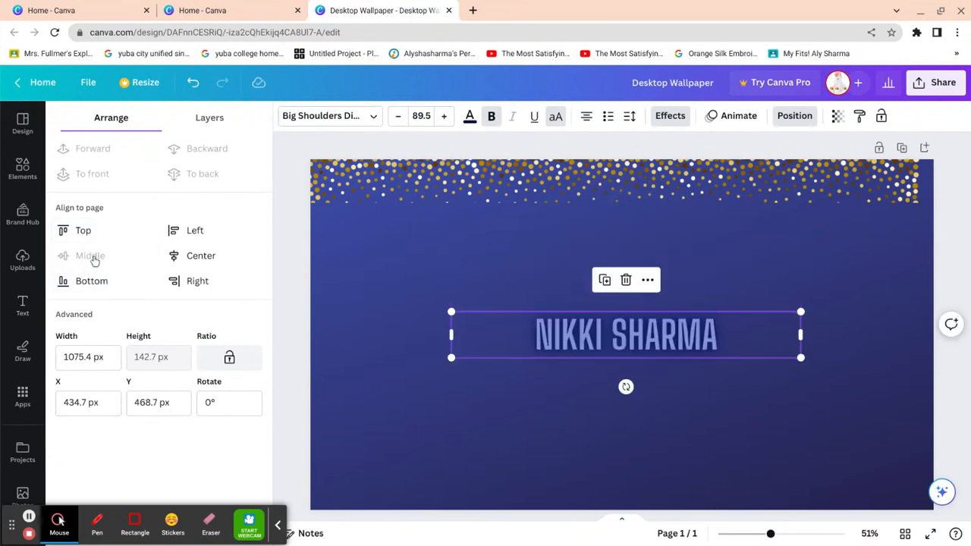
{"action": "left_click", "coordinate": [82, 231]}
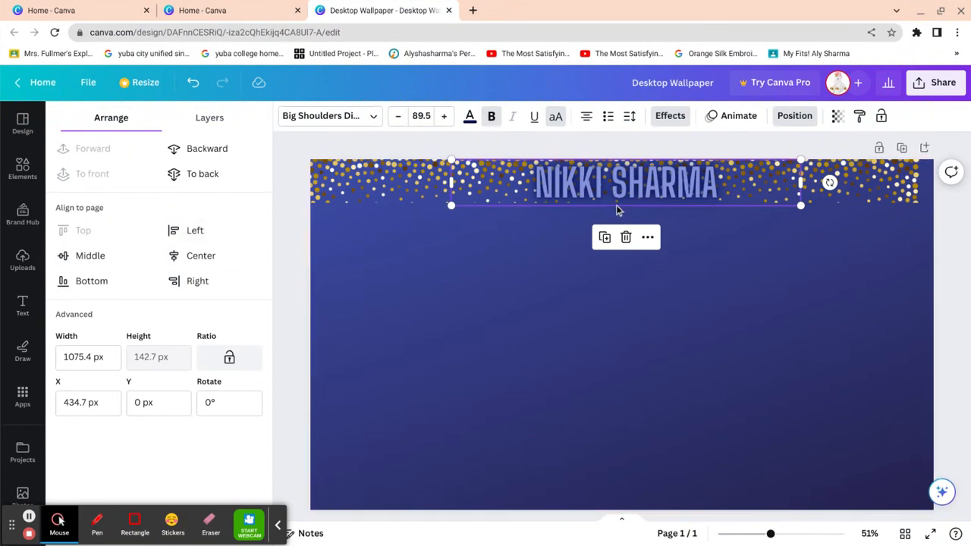
{"action": "left_click_drag", "start_coordinate": [618, 207], "coordinate": [618, 251]}
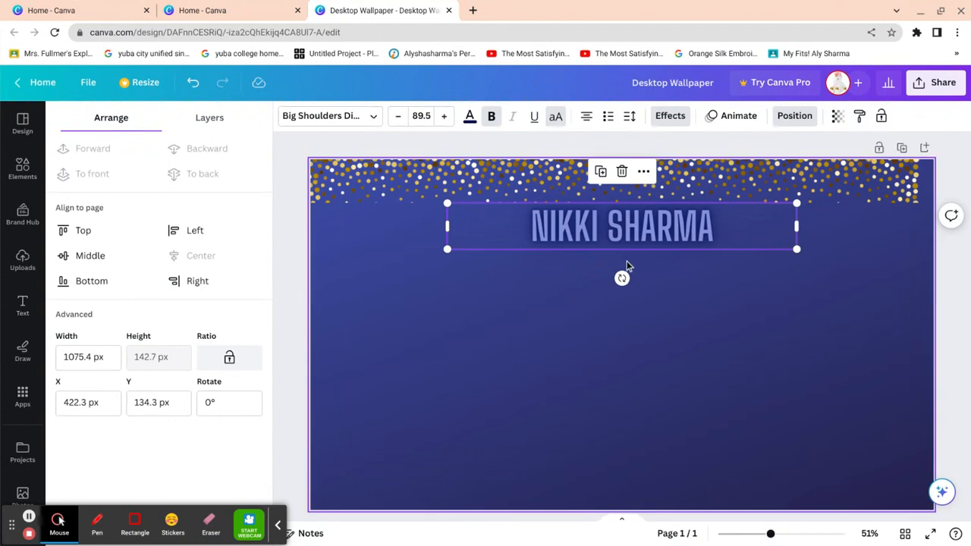
- Nudge the title slightly lower and shrink the gold glitter strip
{"action": "left_click", "coordinate": [968, 293]}
{"action": "left_click", "coordinate": [966, 297]}
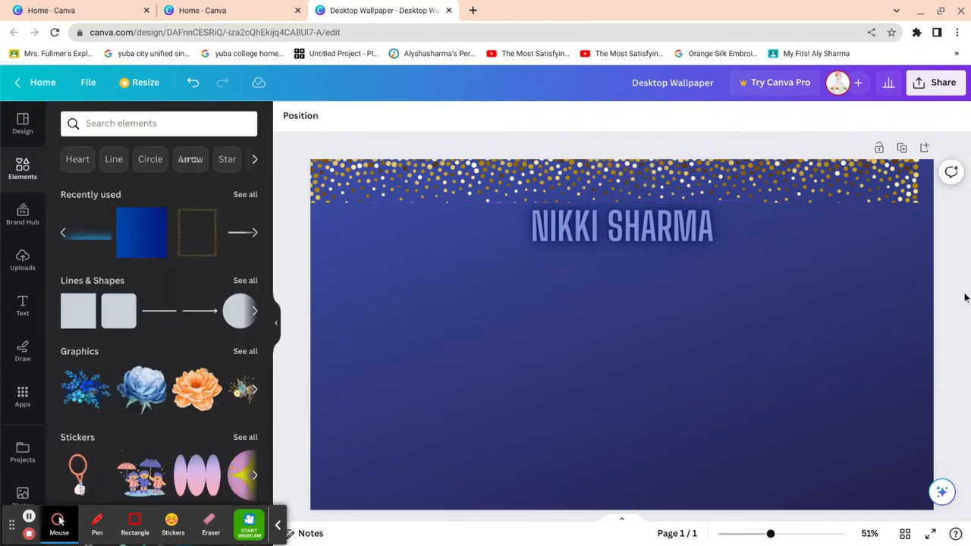
{"action": "left_click", "coordinate": [622, 226]}
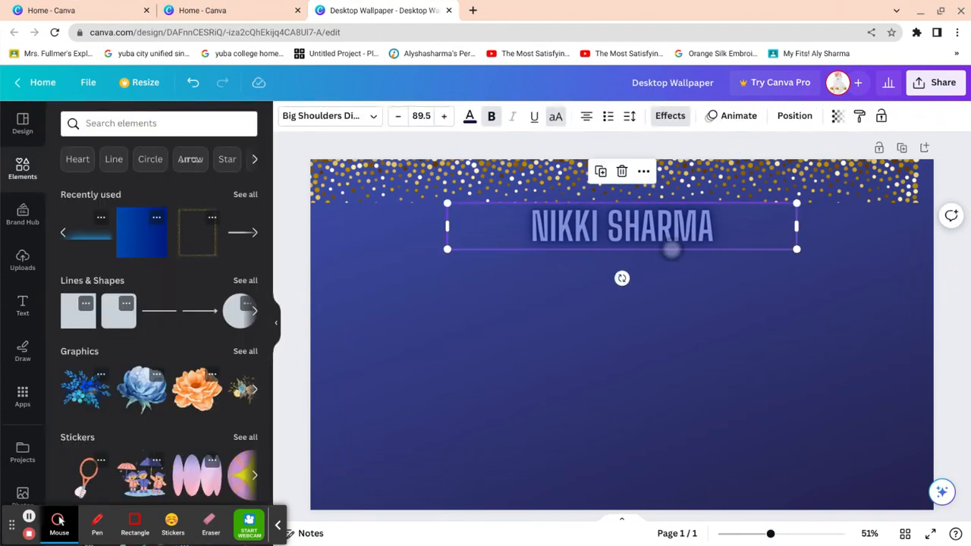
{"action": "left_click_drag", "start_coordinate": [671, 250], "coordinate": [665, 266]}
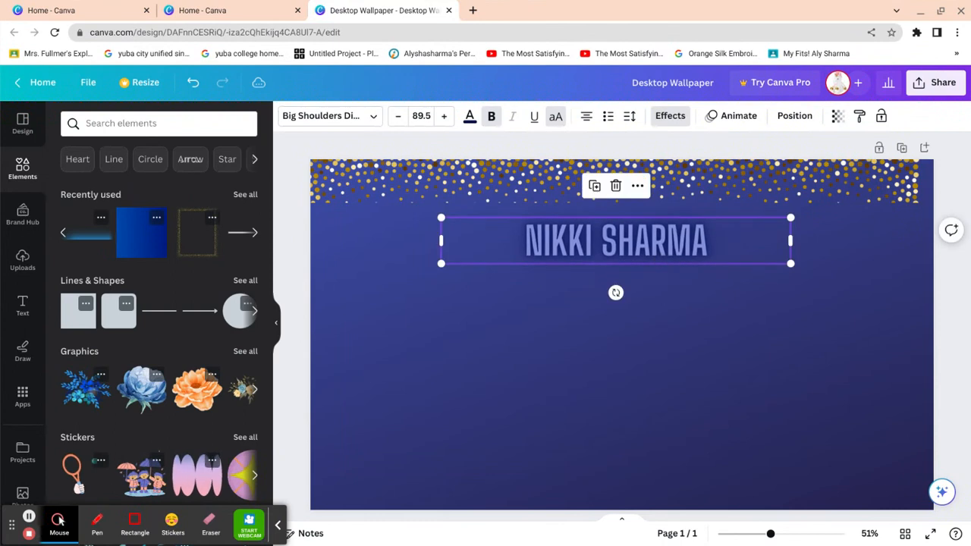
{"action": "left_click", "coordinate": [731, 193]}
{"action": "left_click_drag", "start_coordinate": [937, 203], "coordinate": [967, 185]}
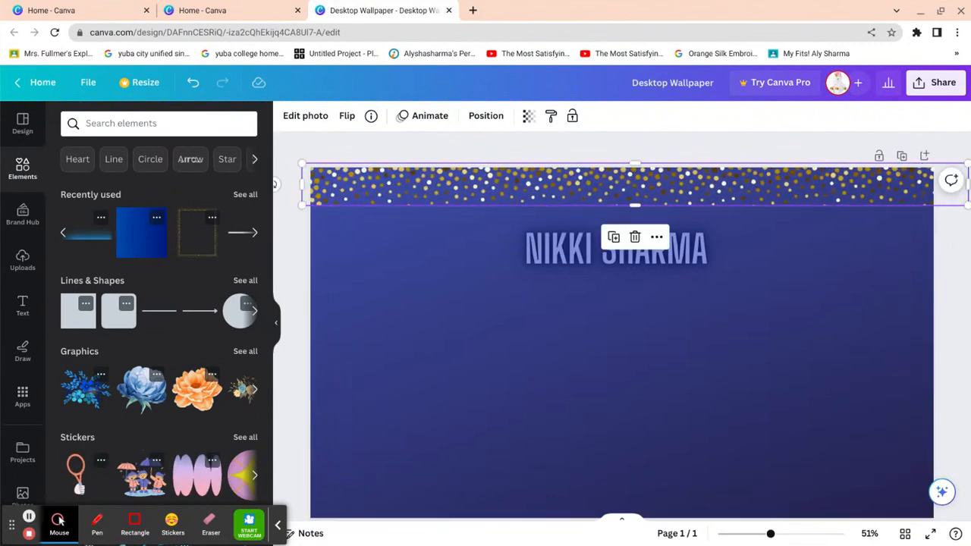
- Resize and reposition the top glitter strip across the page width
{"action": "left_click_drag", "start_coordinate": [302, 185], "coordinate": [392, 184]}
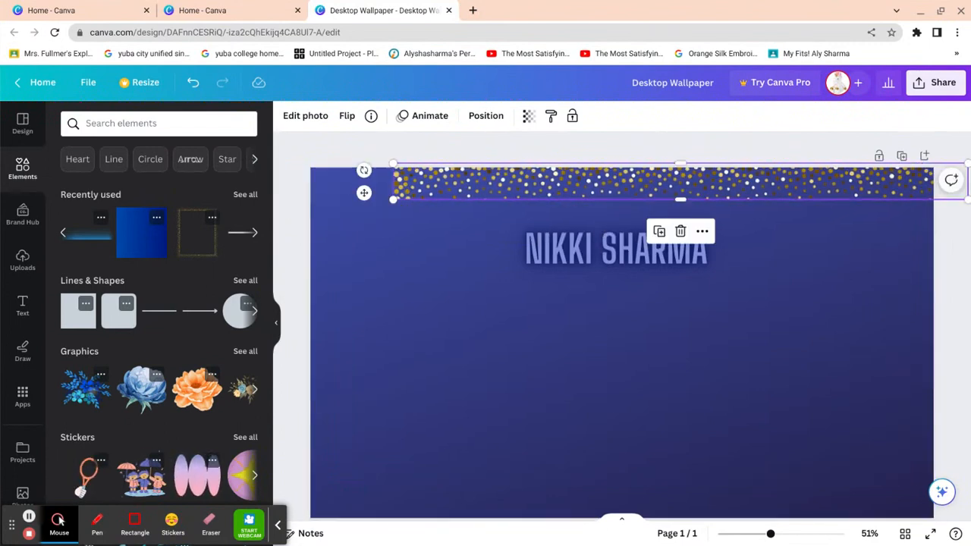
{"action": "left_click_drag", "start_coordinate": [702, 189], "coordinate": [573, 195]}
{"action": "left_click_drag", "start_coordinate": [840, 204], "coordinate": [940, 199]}
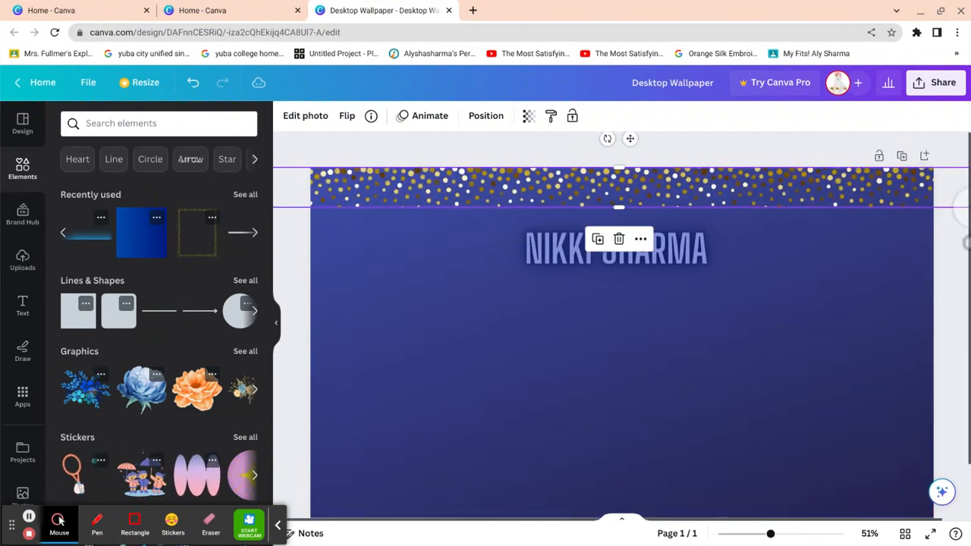
{"action": "left_click_drag", "start_coordinate": [717, 206], "coordinate": [830, 207]}
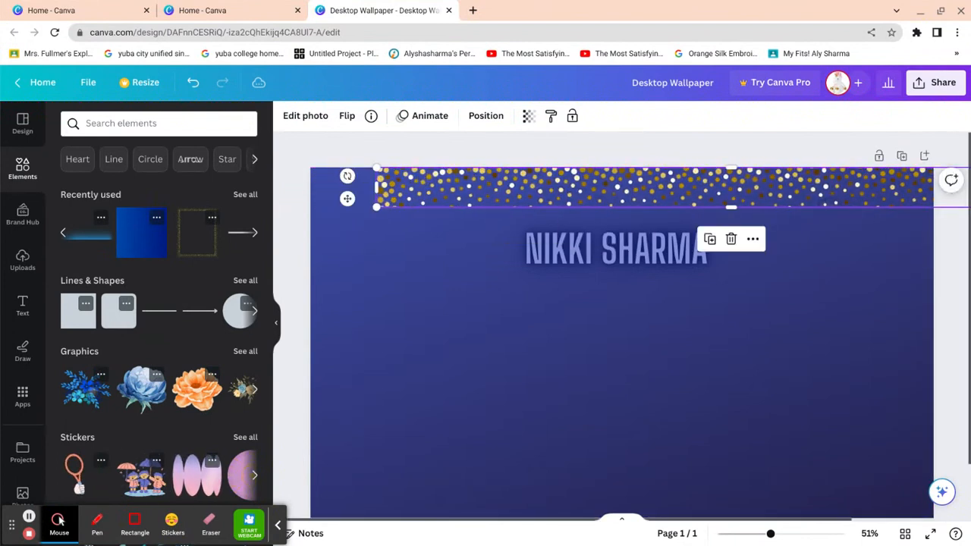
{"action": "left_click_drag", "start_coordinate": [377, 193], "coordinate": [150, 243]}
{"action": "left_click_drag", "start_coordinate": [769, 188], "coordinate": [693, 188]}
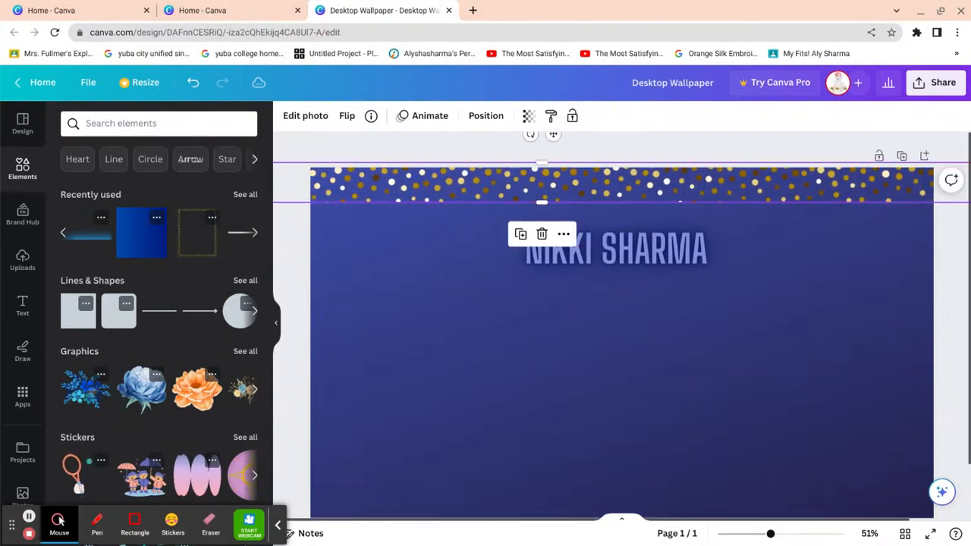
{"action": "left_click_drag", "start_coordinate": [829, 186], "coordinate": [616, 221]}
{"action": "left_click_drag", "start_coordinate": [798, 242], "coordinate": [872, 189]}
- Duplicate the glitter strip, rotate it horizontal, and lay it along the bottom edge
{"action": "left_click", "coordinate": [620, 227]}
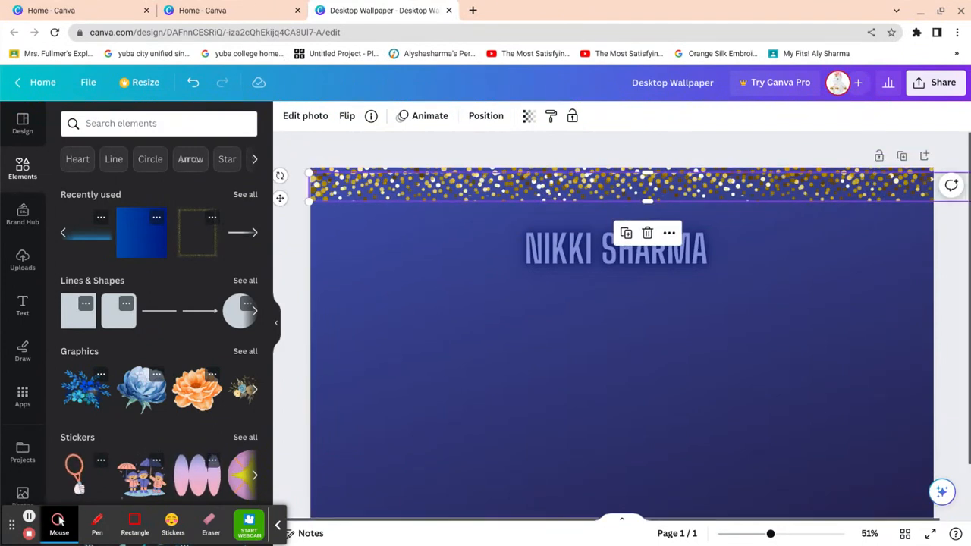
{"action": "left_click_drag", "start_coordinate": [719, 186], "coordinate": [703, 433]}
{"action": "left_click_drag", "start_coordinate": [595, 479], "coordinate": [604, 340]}
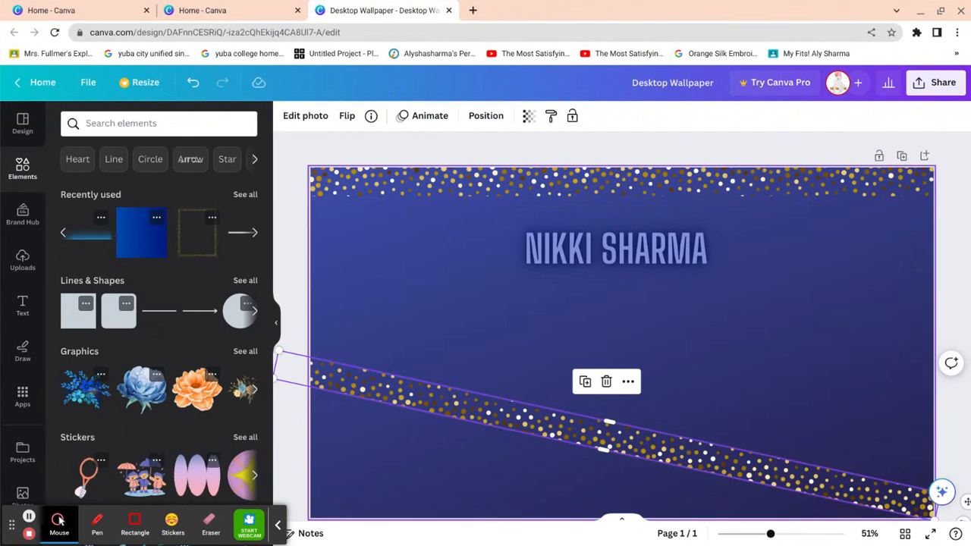
{"action": "left_click_drag", "start_coordinate": [607, 435], "coordinate": [623, 386]}
{"action": "left_click_drag", "start_coordinate": [624, 430], "coordinate": [630, 429]}
{"action": "left_click_drag", "start_coordinate": [668, 387], "coordinate": [692, 513]}
{"action": "left_click", "coordinate": [933, 383]}
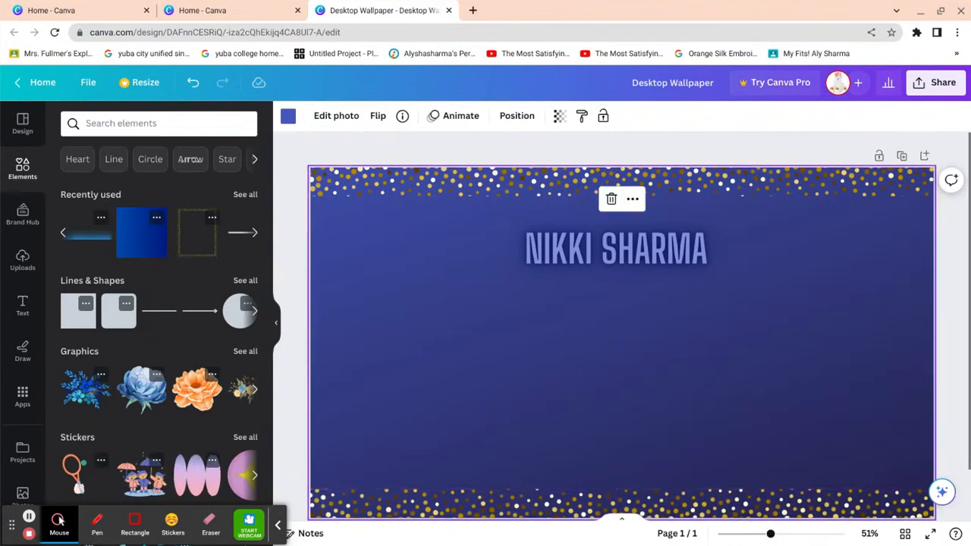
{"action": "scroll", "coordinate": [800, 385], "scroll_direction": "down", "scroll_amount": 2}
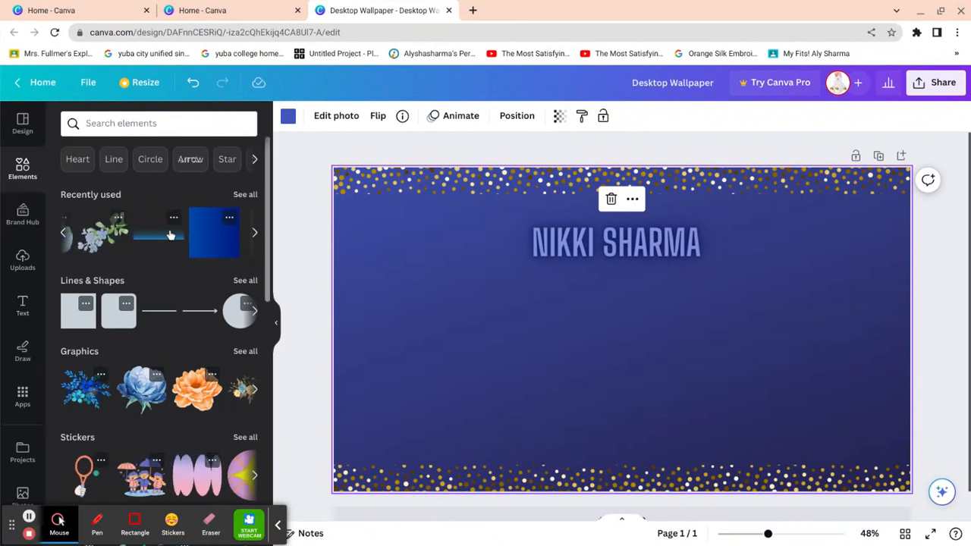
- Add the blue gradient rectangle, resize it into a band, and place it behind the title
{"action": "left_click", "coordinate": [166, 232]}
{"action": "left_click_drag", "start_coordinate": [622, 402], "coordinate": [622, 449]}
{"action": "left_click_drag", "start_coordinate": [878, 449], "coordinate": [757, 248]}
{"action": "mouse_move", "coordinate": [624, 276]}
{"action": "left_mouse_down"}
{"action": "mouse_move", "coordinate": [625, 305]}
{"action": "mouse_move", "coordinate": [624, 292]}
{"action": "left_mouse_up"}
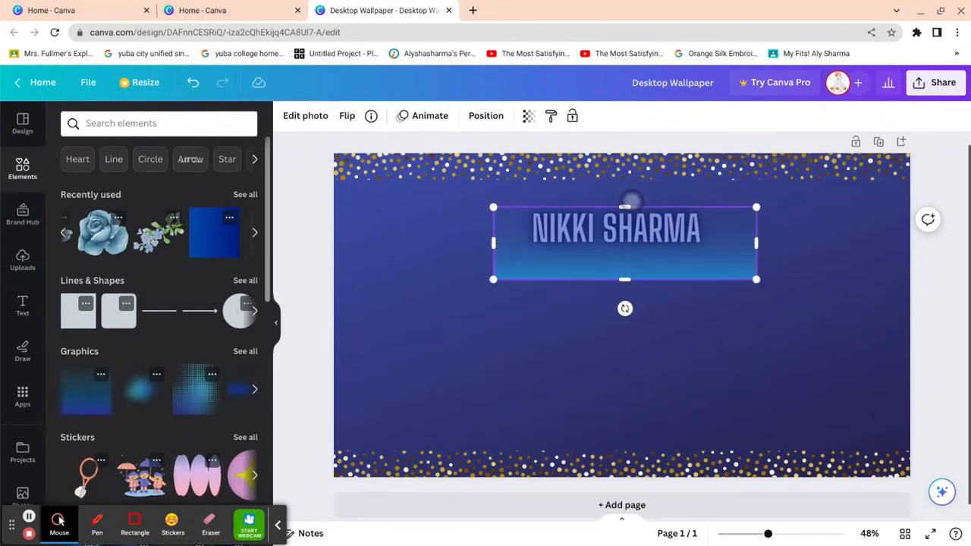
{"action": "left_click_drag", "start_coordinate": [633, 210], "coordinate": [632, 188]}
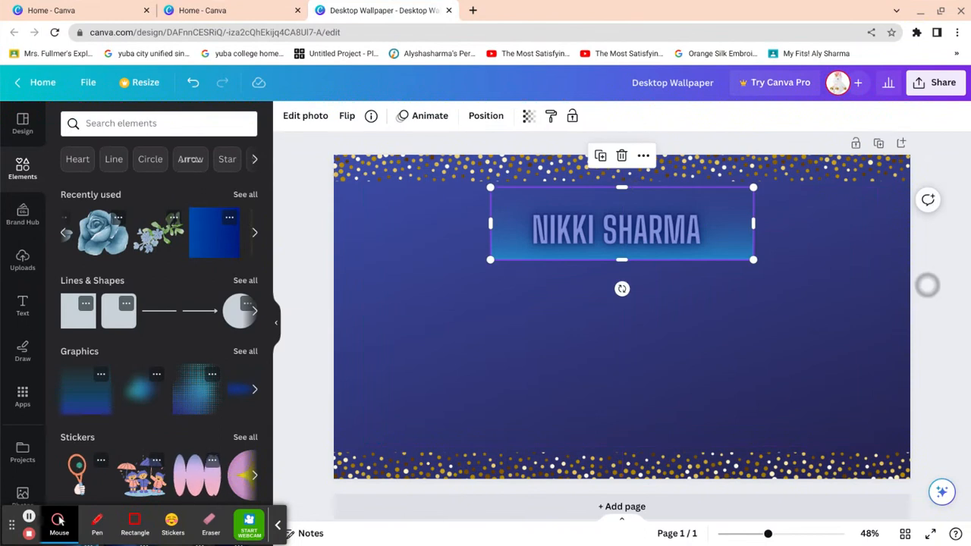
{"action": "left_click", "coordinate": [927, 285]}
{"action": "scroll", "coordinate": [912, 432], "scroll_direction": "up", "scroll_amount": 1}
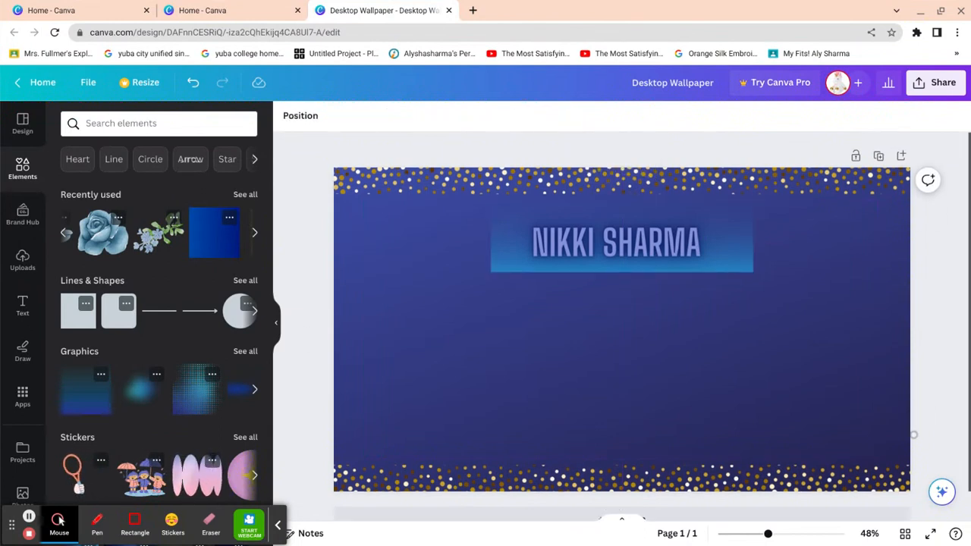
{"action": "scroll", "coordinate": [127, 242], "scroll_direction": "left", "scroll_amount": 4}
{"action": "scroll", "coordinate": [159, 232], "scroll_direction": "right", "scroll_amount": 4}
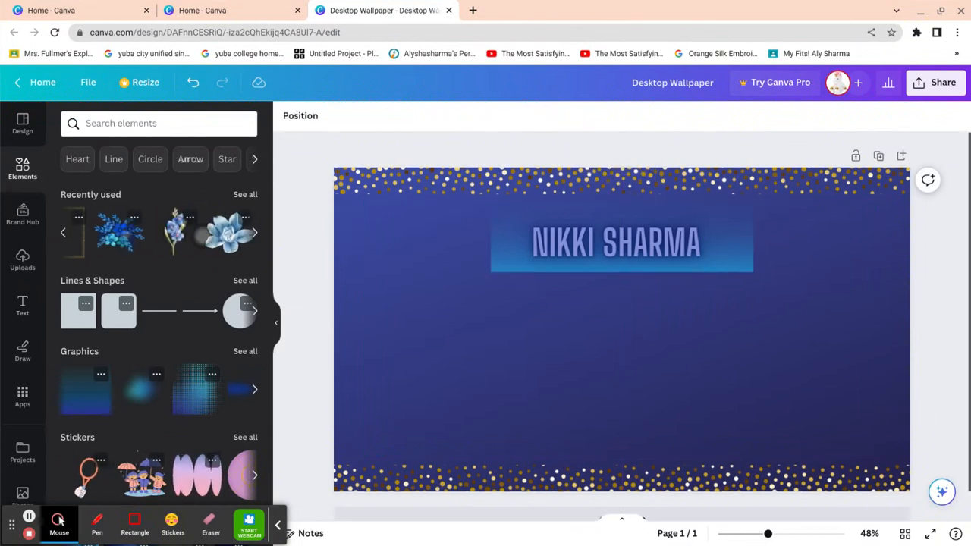
{"action": "scroll", "coordinate": [159, 233], "scroll_direction": "right", "scroll_amount": 2}
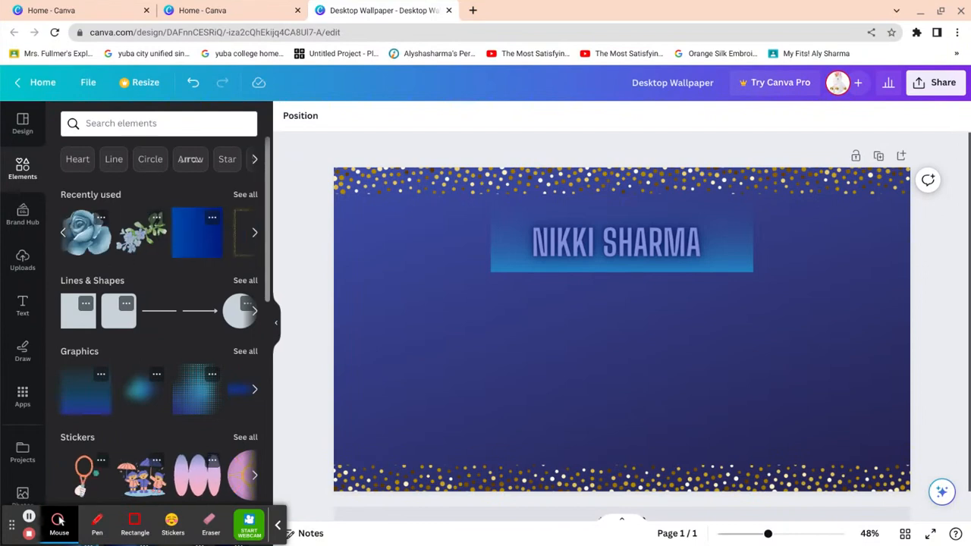
- Add a blue watercolour rose, shrink it, and place it left of the title
{"action": "left_click", "coordinate": [88, 237]}
{"action": "left_click_drag", "start_coordinate": [599, 327], "coordinate": [438, 321]}
{"action": "left_click_drag", "start_coordinate": [606, 454], "coordinate": [391, 262]}
{"action": "left_click_drag", "start_coordinate": [345, 241], "coordinate": [432, 255]}
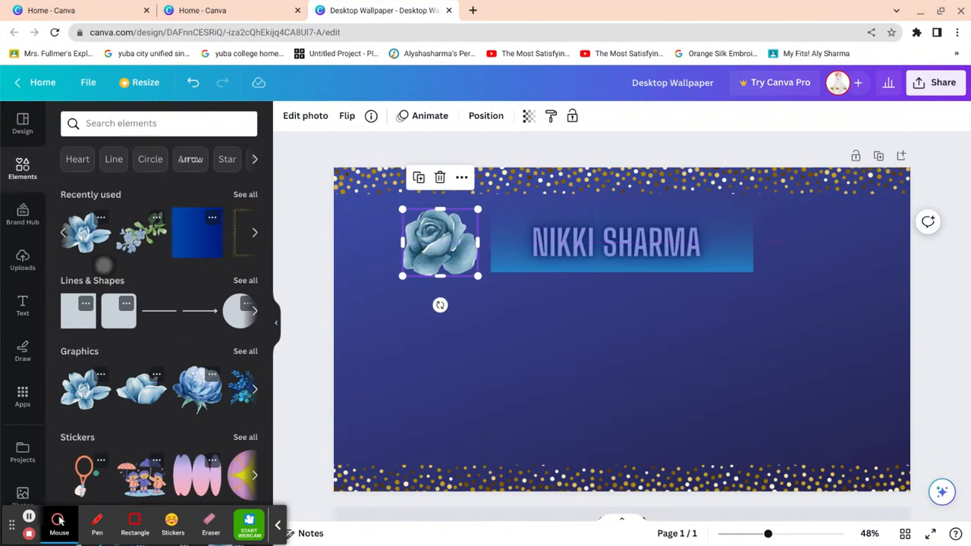
- Add a large blue flower, shrink it, and set it right of the title
{"action": "left_click", "coordinate": [88, 237]}
{"action": "left_click_drag", "start_coordinate": [608, 370], "coordinate": [773, 347]}
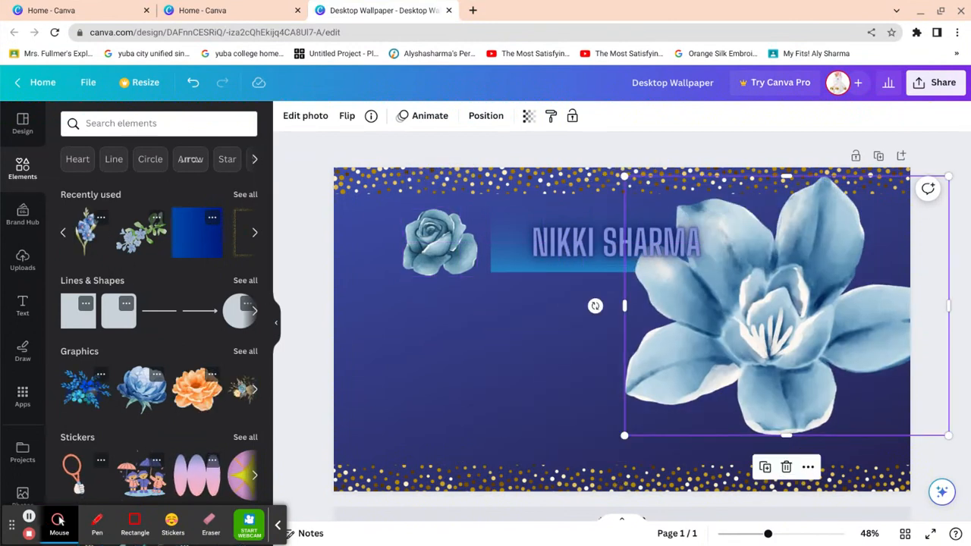
{"action": "left_click_drag", "start_coordinate": [948, 435], "coordinate": [733, 264]}
{"action": "left_click_drag", "start_coordinate": [679, 220], "coordinate": [808, 253]}
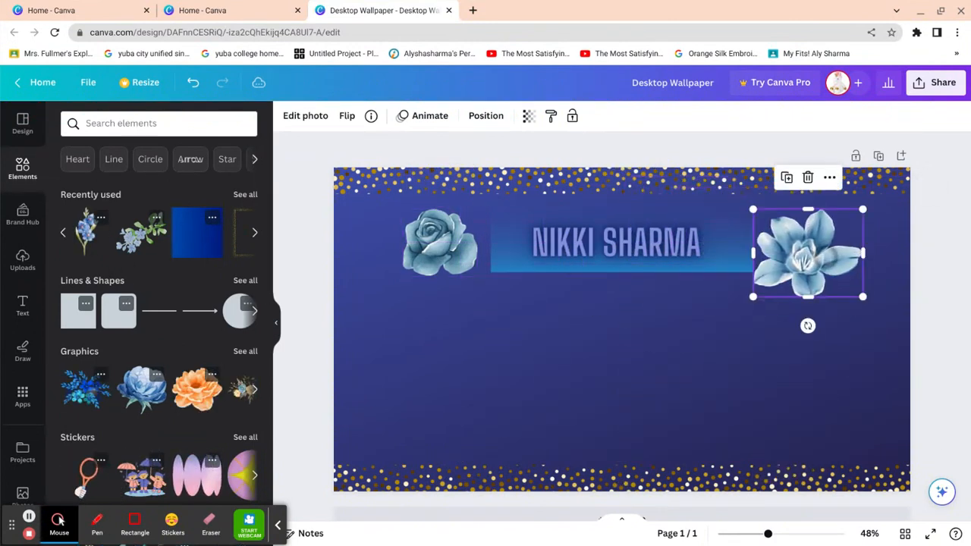
{"action": "left_click_drag", "start_coordinate": [863, 296], "coordinate": [829, 269]}
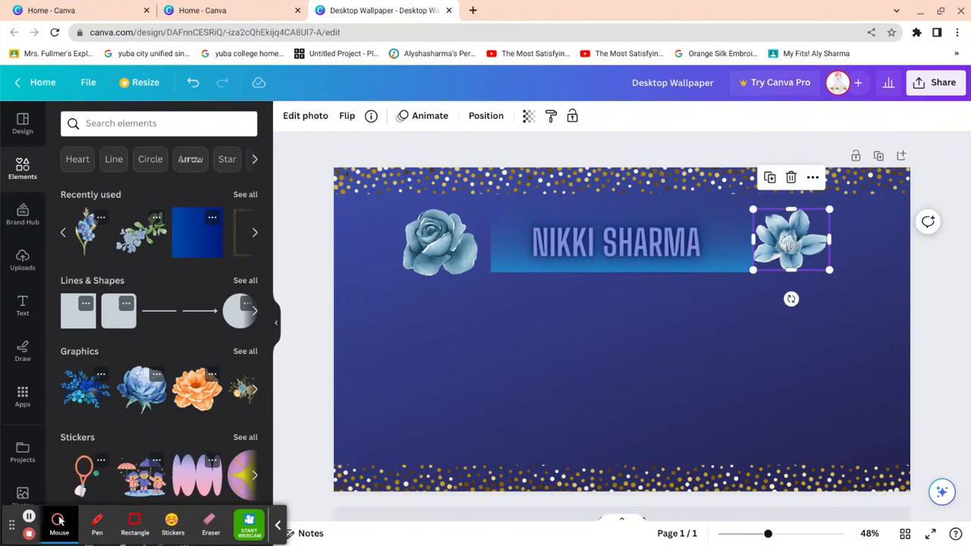
{"action": "left_click_drag", "start_coordinate": [791, 240], "coordinate": [791, 246]}
{"action": "left_click", "coordinate": [939, 301]}
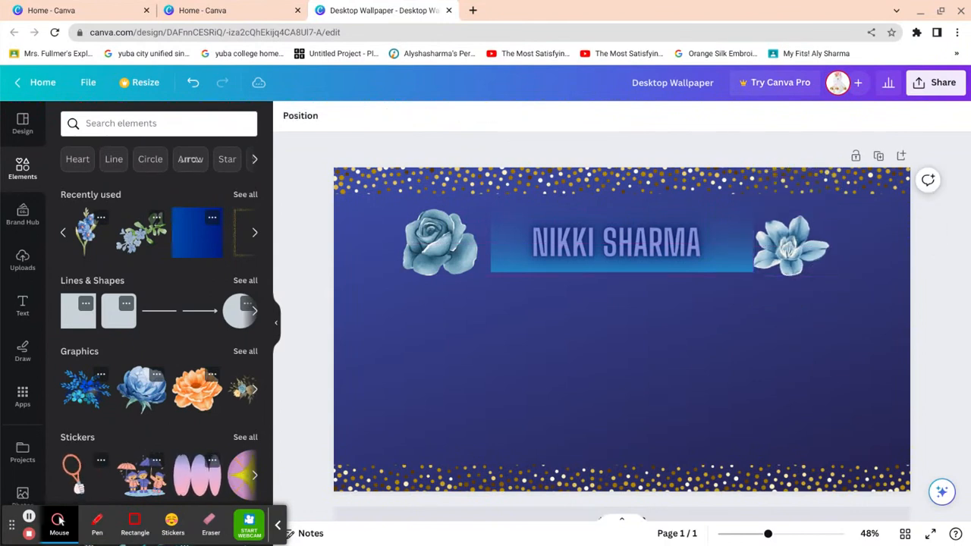
{"action": "left_click", "coordinate": [792, 245]}
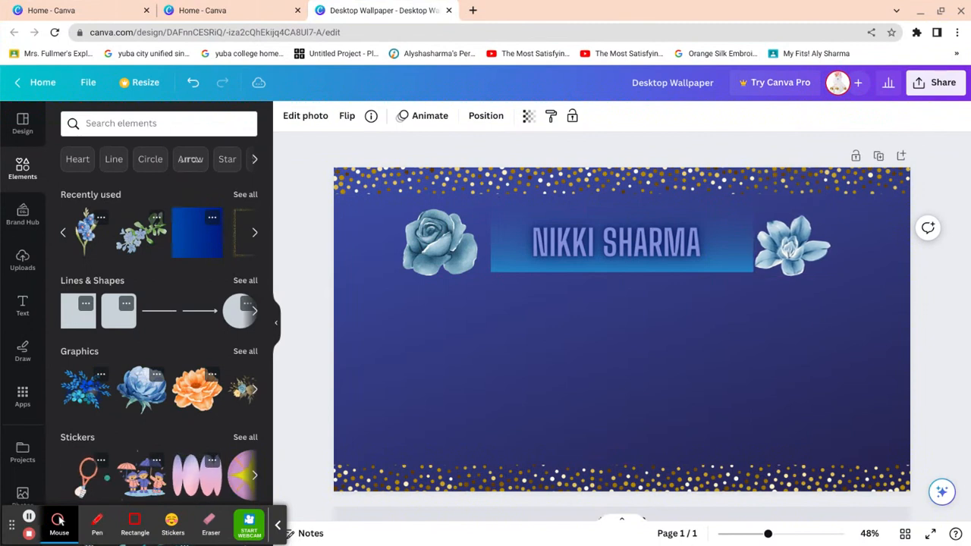
{"action": "key", "text": "Right"}
{"action": "key", "text": "Right"}
{"action": "key", "text": "Right"}
{"action": "key", "text": "Right"}
{"action": "key", "text": "Right"}
{"action": "key", "text": "Right"}
{"action": "key", "text": "Right"}
{"action": "key", "text": "Right"}
{"action": "key", "text": "Right"}
{"action": "key", "text": "Right"}
{"action": "key", "text": "Right"}
{"action": "key", "text": "Right"}
{"action": "key", "text": "Right"}
{"action": "key", "text": "Right"}
{"action": "key", "text": "Right"}
{"action": "key", "text": "Right"}
{"action": "key", "text": "Right"}
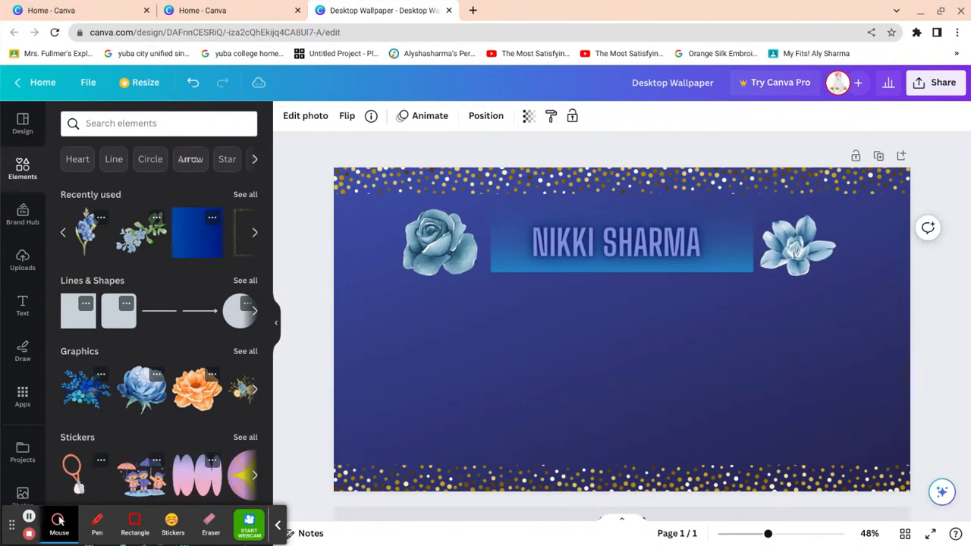
{"action": "key", "text": "Right"}
{"action": "key", "text": "Right"}
{"action": "key", "text": "Right"}
{"action": "key", "text": "Right"}
{"action": "key", "text": "Right"}
{"action": "key", "text": "Right"}
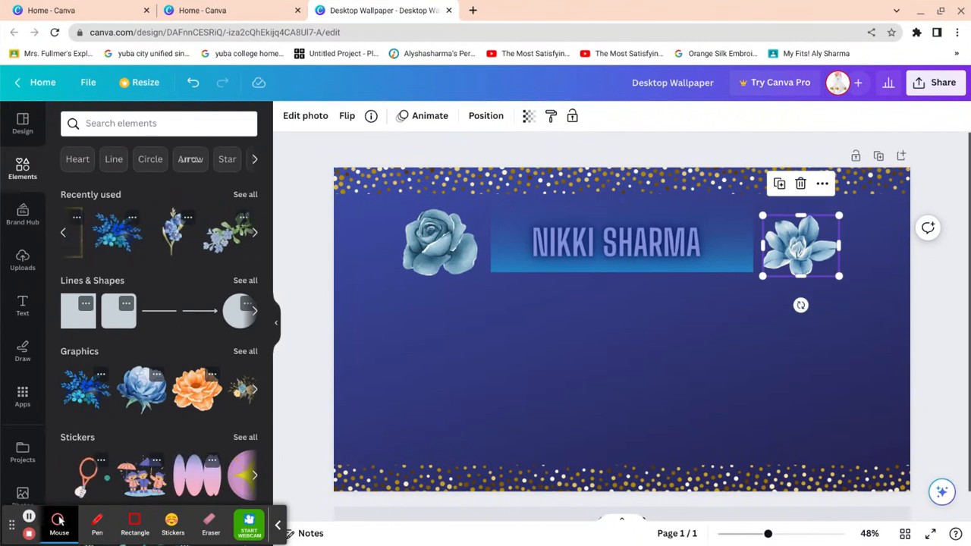
- Add a blue flower cluster, shrink it, and centre it in the lower middle
{"action": "left_click_drag", "start_coordinate": [85, 389], "coordinate": [646, 395]}
{"action": "scroll", "coordinate": [786, 394], "scroll_direction": "down", "scroll_amount": 1}
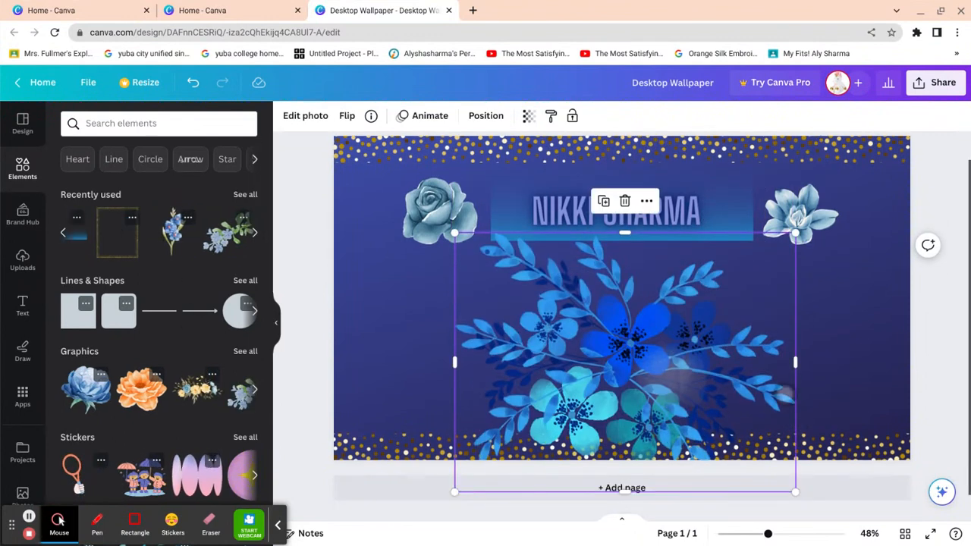
{"action": "left_click_drag", "start_coordinate": [791, 492], "coordinate": [630, 364]}
{"action": "left_click_drag", "start_coordinate": [538, 291], "coordinate": [611, 360]}
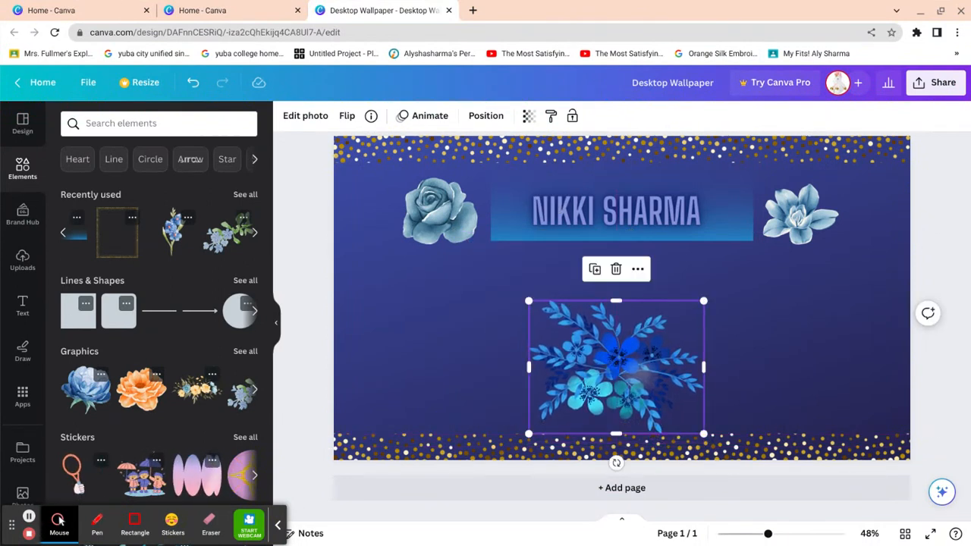
{"action": "key", "text": "Escape"}
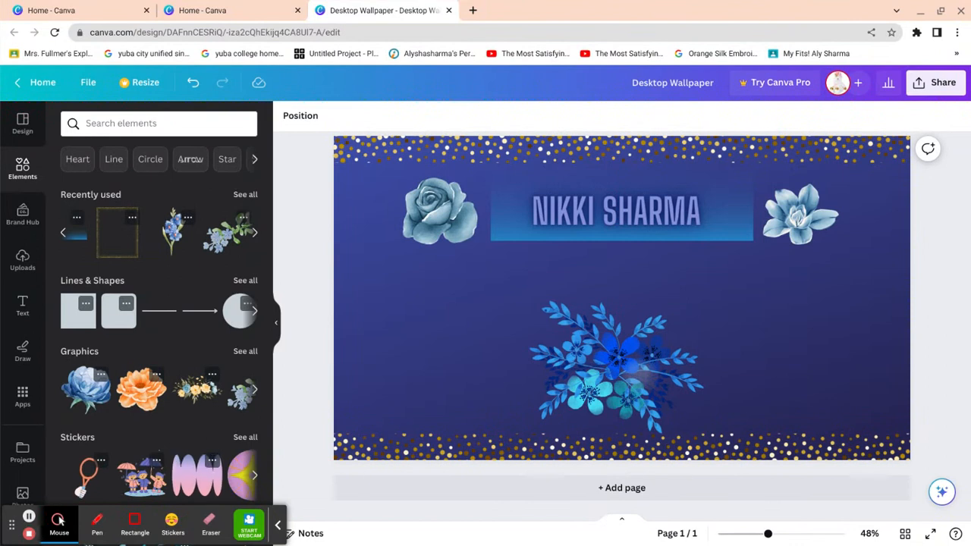
{"action": "left_click", "coordinate": [378, 150]}
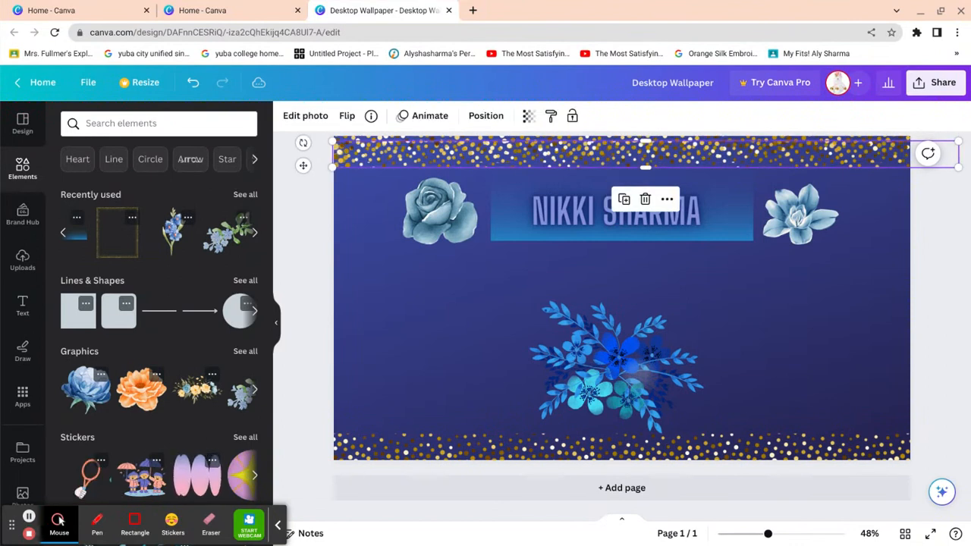
- Rotate a glitter strip vertical and place it along the wallpaper's right edge
{"action": "left_click_drag", "start_coordinate": [574, 143], "coordinate": [564, 309]}
{"action": "left_click_drag", "start_coordinate": [625, 363], "coordinate": [710, 338]}
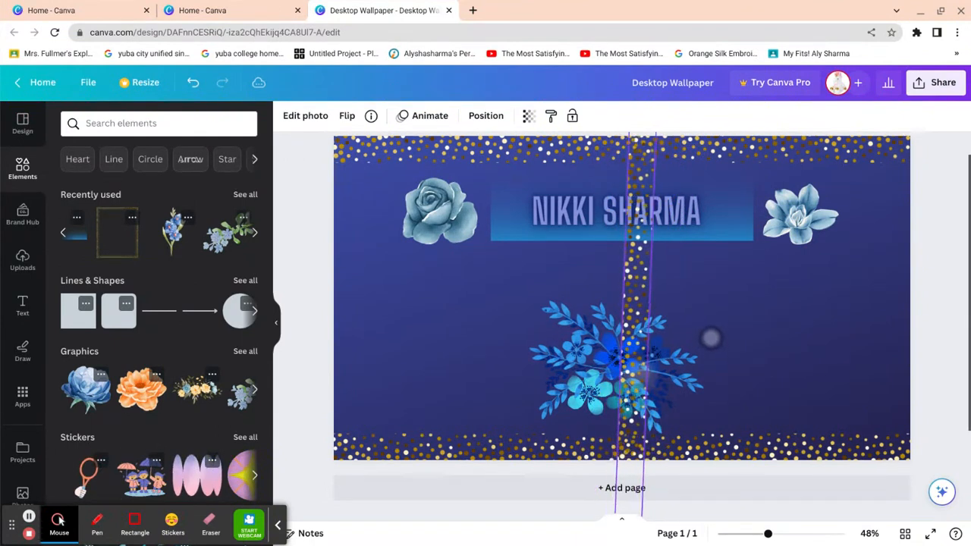
{"action": "left_click_drag", "start_coordinate": [634, 365], "coordinate": [763, 355]}
{"action": "left_click_drag", "start_coordinate": [805, 322], "coordinate": [639, 295]}
{"action": "left_click_drag", "start_coordinate": [759, 311], "coordinate": [886, 336]}
{"action": "left_click", "coordinate": [938, 333]}
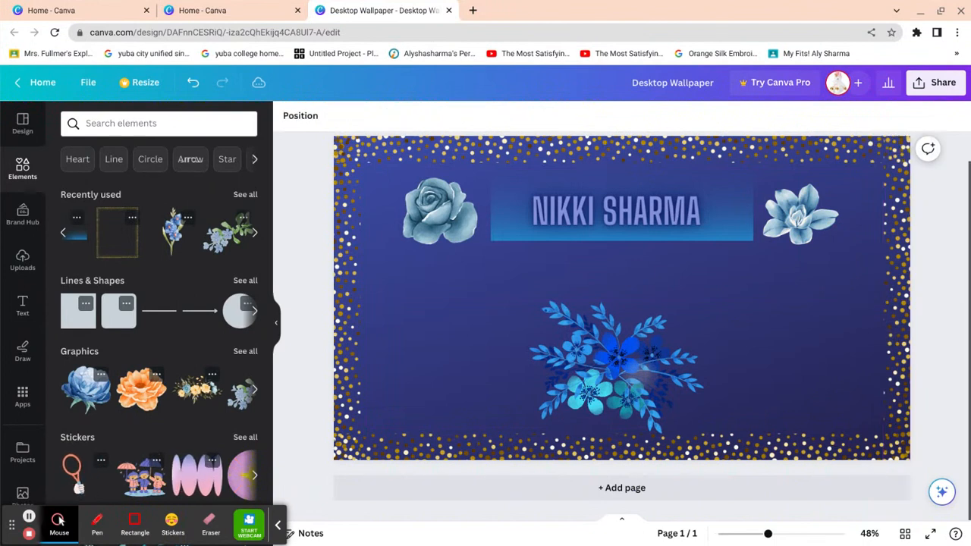
- Add a blue iris graphic from Elements to the design
{"action": "scroll", "coordinate": [308, 278], "scroll_direction": "up", "scroll_amount": 1}
{"action": "scroll", "coordinate": [907, 369], "scroll_direction": "down", "scroll_amount": 1}
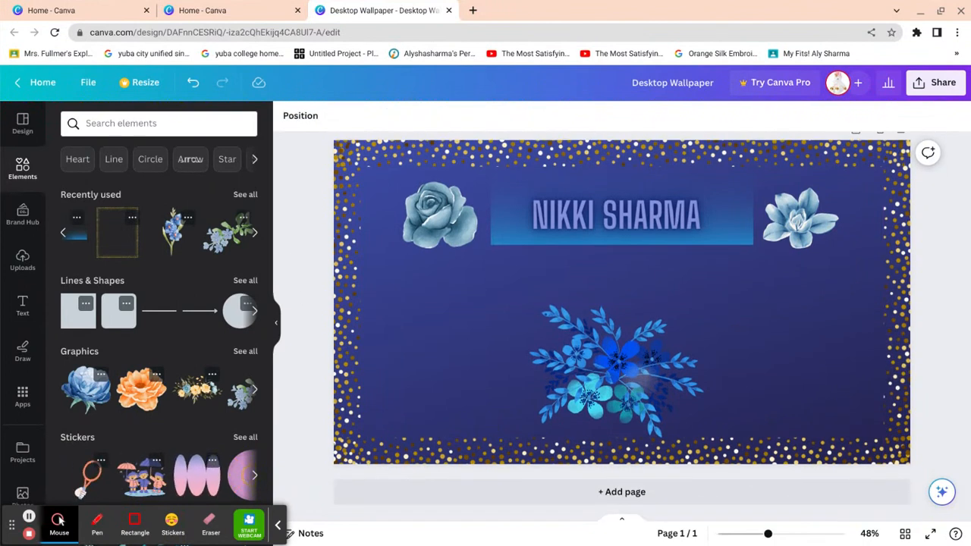
{"action": "left_click", "coordinate": [173, 232]}
- Shrink the blue iris, place it lower right, and paste a copy at lower left
{"action": "left_click_drag", "start_coordinate": [624, 305], "coordinate": [763, 346]}
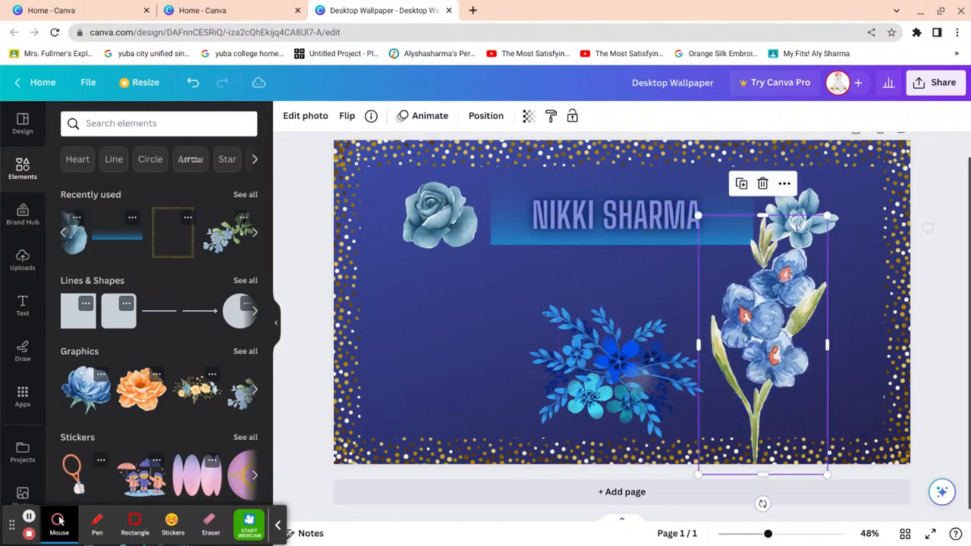
{"action": "left_click_drag", "start_coordinate": [826, 473], "coordinate": [763, 345]}
{"action": "left_click_drag", "start_coordinate": [730, 280], "coordinate": [415, 392]}
{"action": "key", "text": "ctrl+v"}
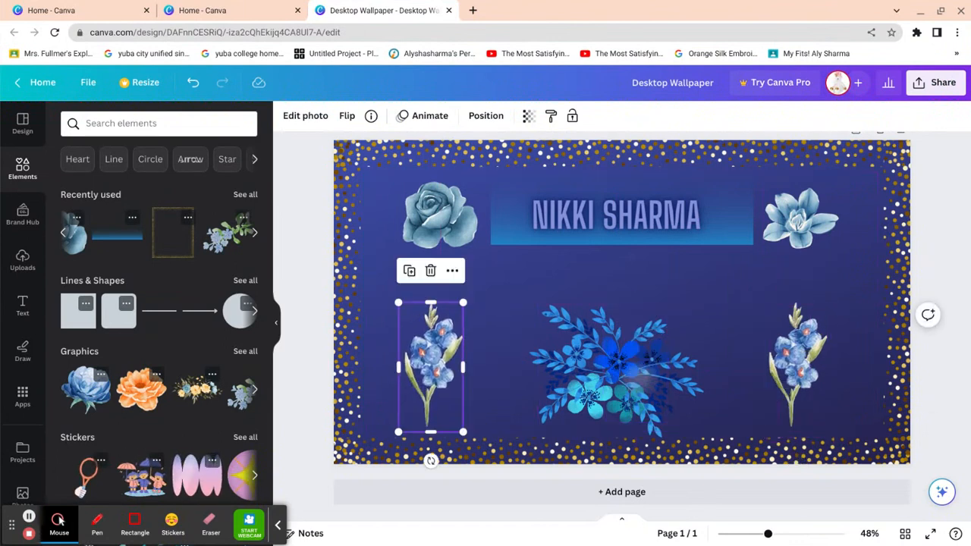
{"action": "left_click", "coordinate": [280, 398]}
- Nudge the left iris into place and check the central bouquet's position
{"action": "left_click", "coordinate": [433, 365]}
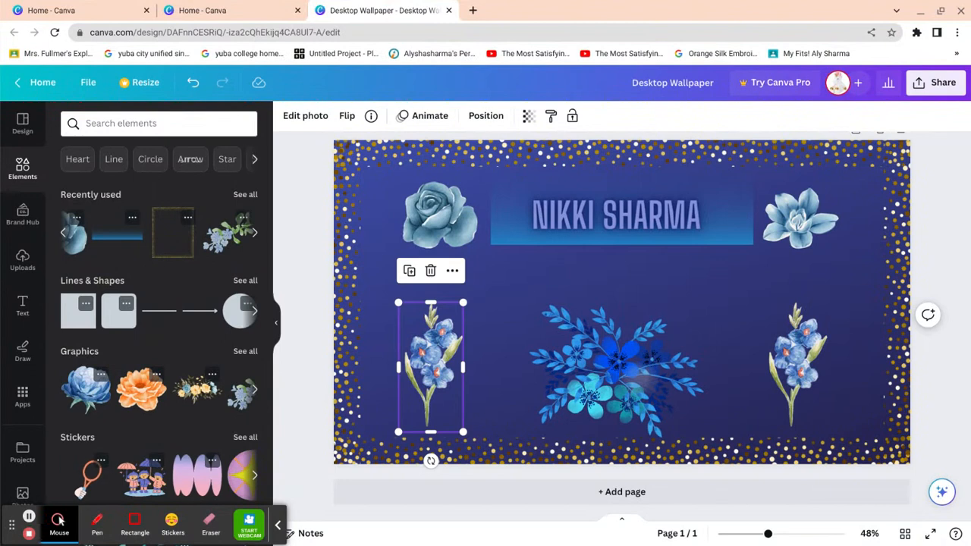
{"action": "key", "text": "Up"}
{"action": "key", "text": "Up"}
{"action": "key", "text": "Up"}
{"action": "key", "text": "Up"}
{"action": "key", "text": "Up"}
{"action": "key", "text": "Up"}
{"action": "key", "text": "Up"}
{"action": "key", "text": "Down"}
{"action": "key", "text": "Down"}
{"action": "key", "text": "Down"}
{"action": "key", "text": "Down"}
{"action": "key", "text": "Down"}
{"action": "key", "text": "Down"}
{"action": "key", "text": "Down"}
{"action": "key", "text": "Down"}
{"action": "key", "text": "Down"}
{"action": "key", "text": "Down"}
{"action": "key", "text": "Down"}
{"action": "key", "text": "Down"}
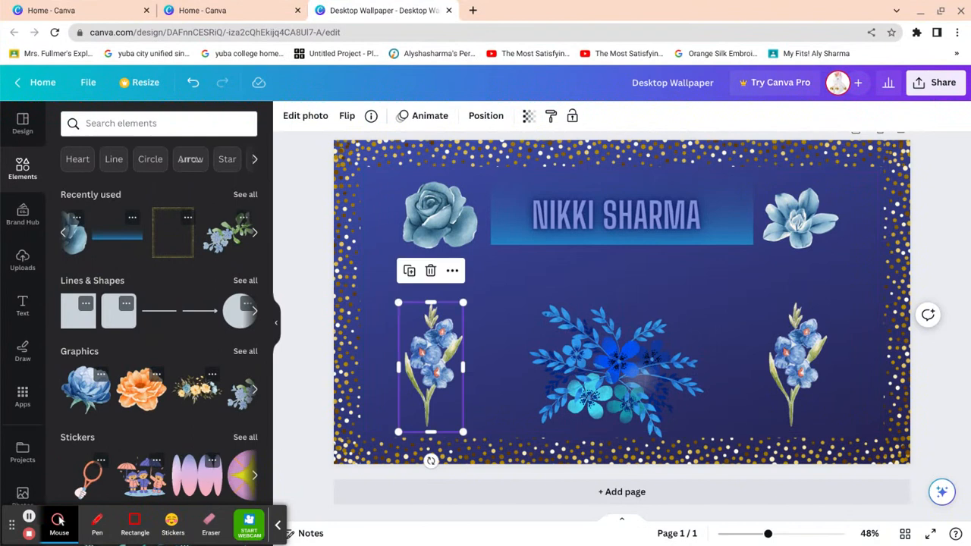
{"action": "left_click", "coordinate": [288, 398]}
{"action": "left_click", "coordinate": [616, 371]}
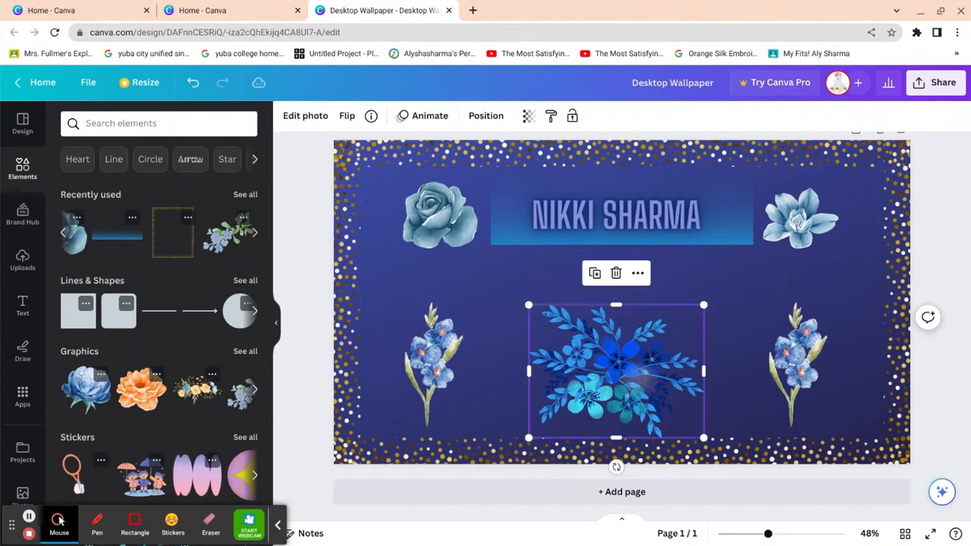
{"action": "key", "text": "Escape"}
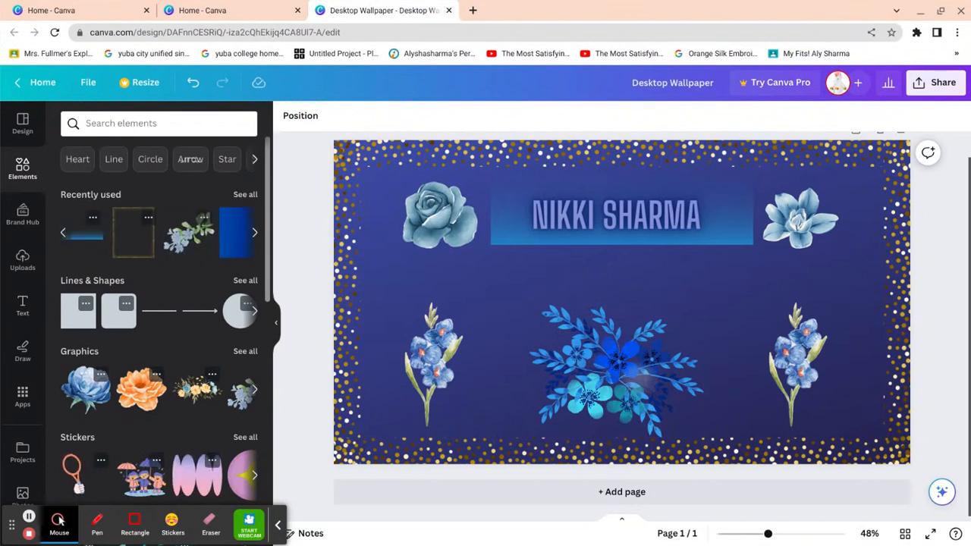
- Insert the leafy blue flower, shrink it small, and place it beside the large blue flower
{"action": "left_click", "coordinate": [188, 233]}
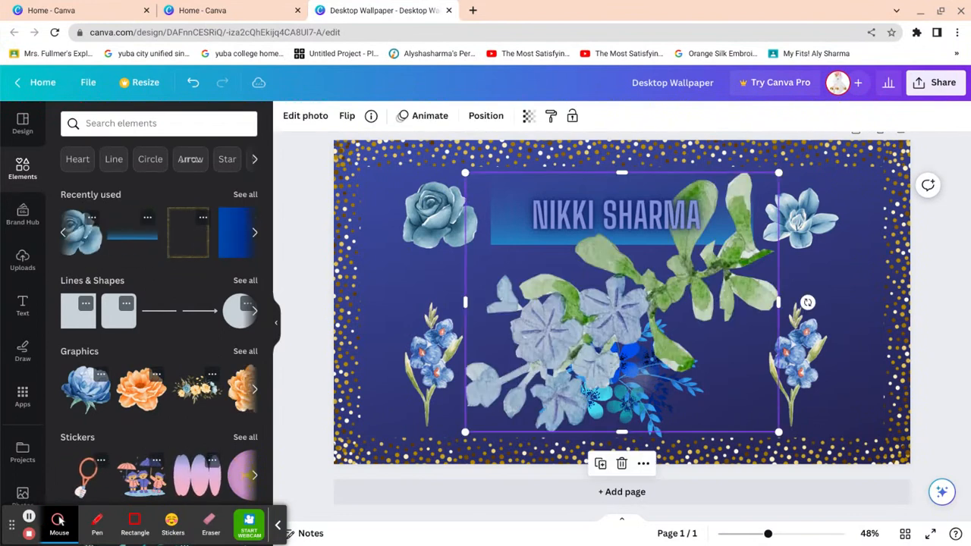
{"action": "left_click_drag", "start_coordinate": [663, 348], "coordinate": [676, 377]}
{"action": "left_click_drag", "start_coordinate": [792, 460], "coordinate": [588, 291]}
{"action": "left_click_drag", "start_coordinate": [534, 246], "coordinate": [828, 260]}
{"action": "left_click_drag", "start_coordinate": [884, 305], "coordinate": [858, 285]}
{"action": "left_click_drag", "start_coordinate": [812, 241], "coordinate": [388, 262]}
- Duplicate the small flower sprig and move a copy left beneath the rose
{"action": "key", "text": "ctrl+d"}
{"action": "left_click_drag", "start_coordinate": [388, 325], "coordinate": [502, 259]}
{"action": "left_click_drag", "start_coordinate": [396, 282], "coordinate": [393, 278]}
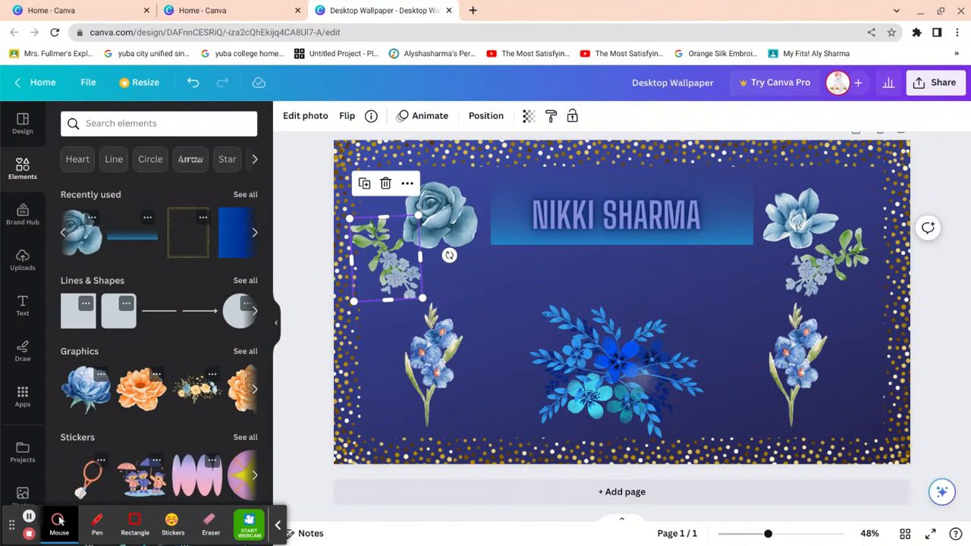
{"action": "key", "text": "BackSpace"}
{"action": "left_click", "coordinate": [839, 270]}
{"action": "key", "text": "ctrl+d"}
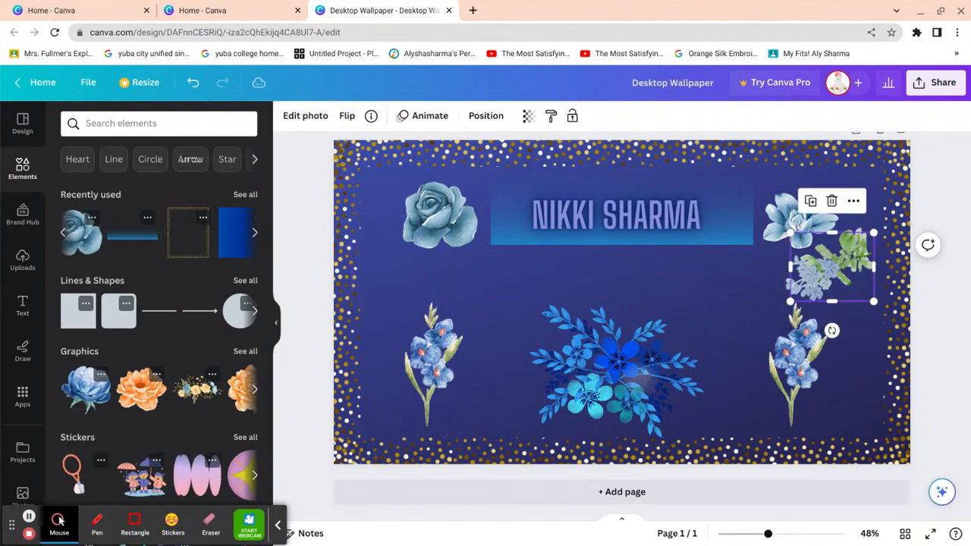
{"action": "left_click_drag", "start_coordinate": [840, 273], "coordinate": [411, 278]}
- Add another sprig copy and space the middle flower evenly in the row
{"action": "key", "text": "ctrl+d"}
{"action": "scroll", "coordinate": [912, 363], "scroll_direction": "up", "scroll_amount": 1}
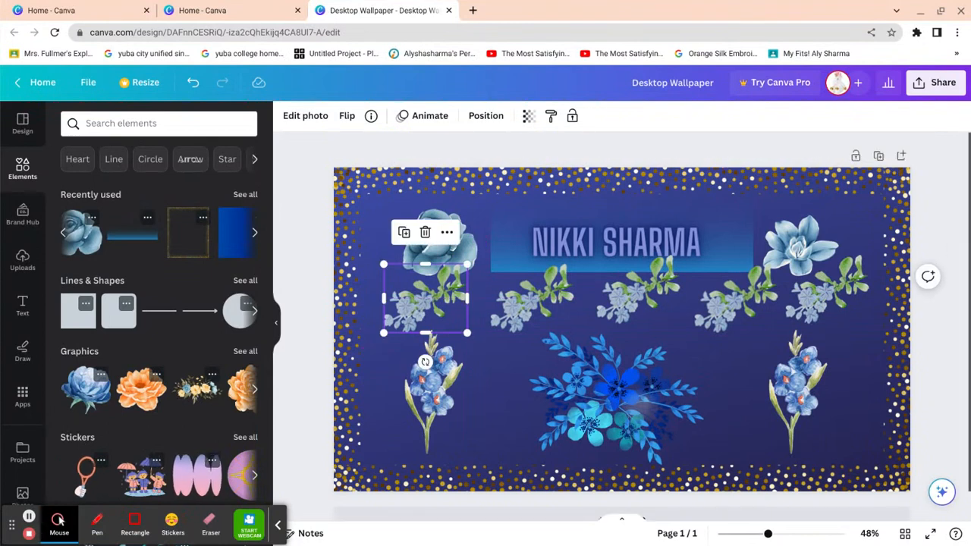
{"action": "left_click", "coordinate": [913, 364]}
{"action": "left_click_drag", "start_coordinate": [632, 287], "coordinate": [635, 294]}
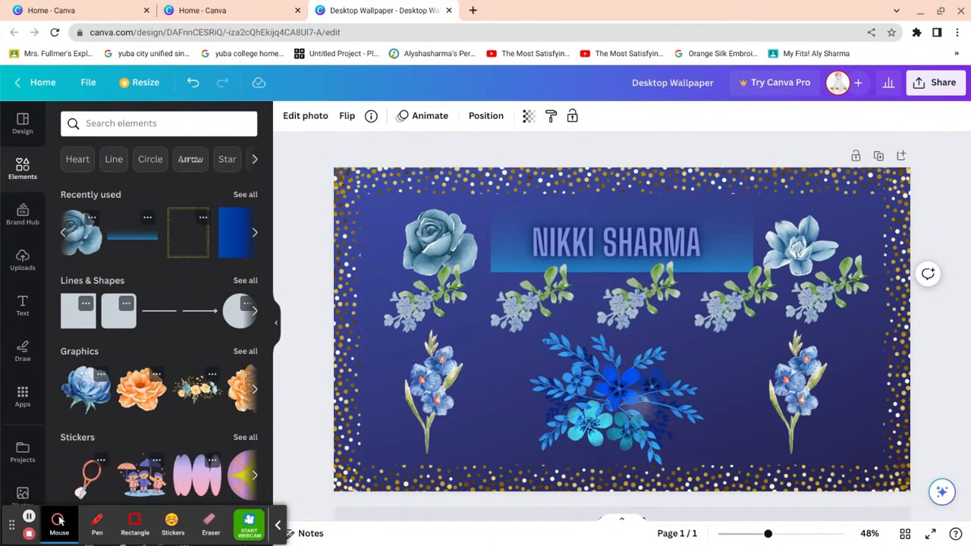
{"action": "left_click_drag", "start_coordinate": [634, 293], "coordinate": [634, 296]}
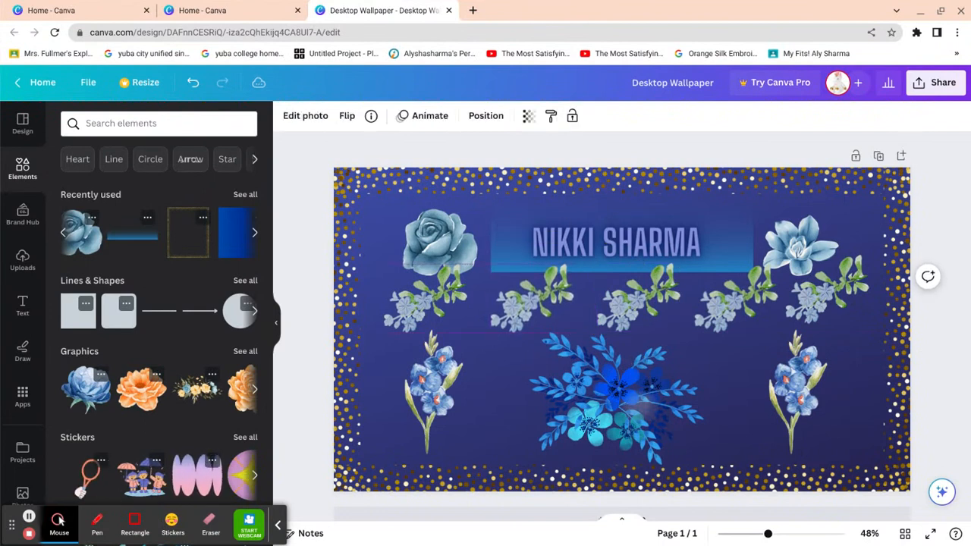
- Nudge the second and rightmost sprigs into line along the guides, then deselect
{"action": "left_click_drag", "start_coordinate": [532, 298], "coordinate": [532, 298]}
{"action": "left_click", "coordinate": [945, 363]}
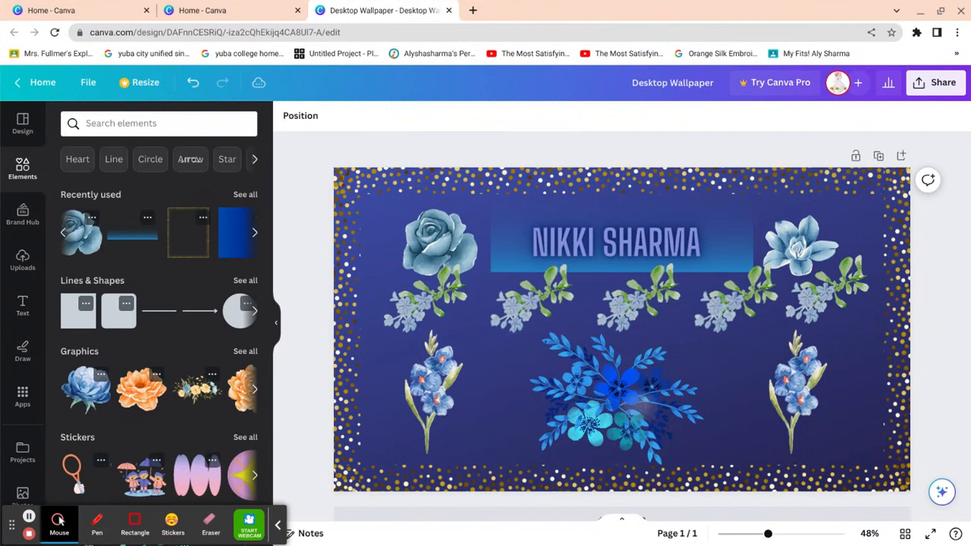
{"action": "left_click_drag", "start_coordinate": [827, 294], "coordinate": [825, 298]}
{"action": "key", "text": "Escape"}
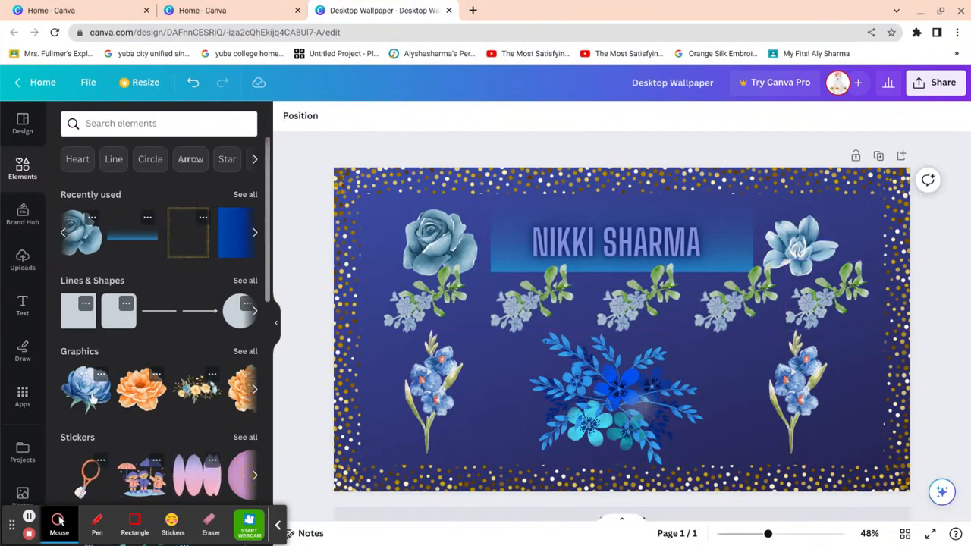
{"action": "scroll", "coordinate": [91, 400], "scroll_direction": "right", "scroll_amount": 10}
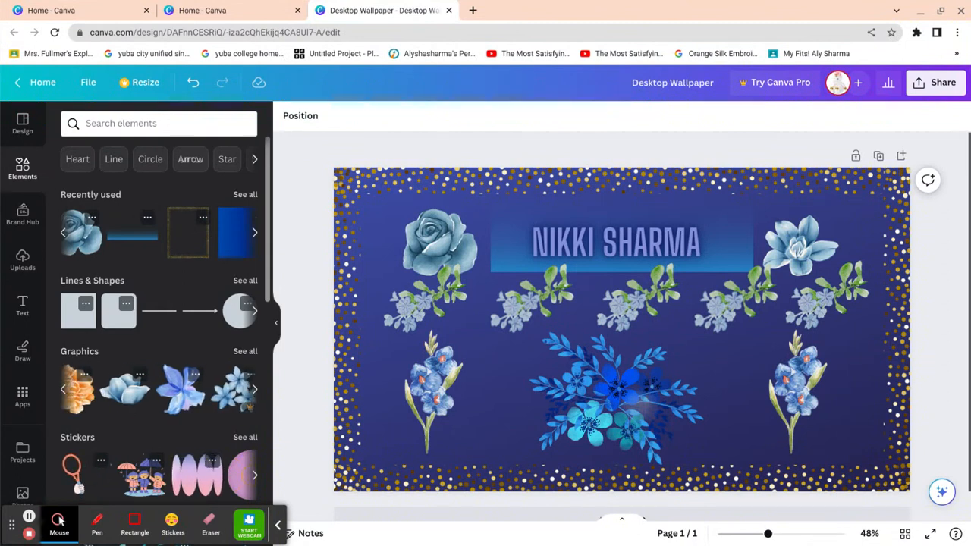
{"action": "scroll", "coordinate": [120, 405], "scroll_direction": "down", "scroll_amount": 2}
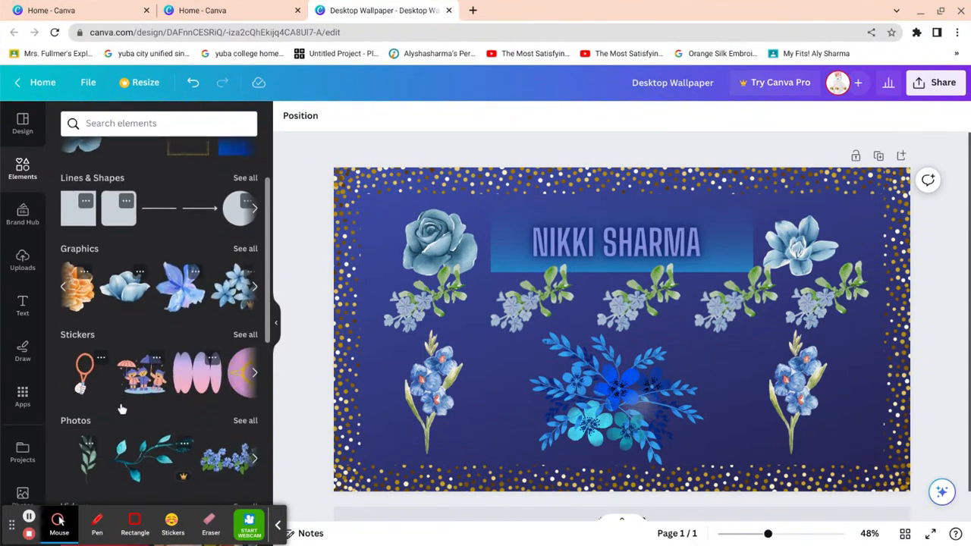
{"action": "scroll", "coordinate": [120, 406], "scroll_direction": "up", "scroll_amount": 2}
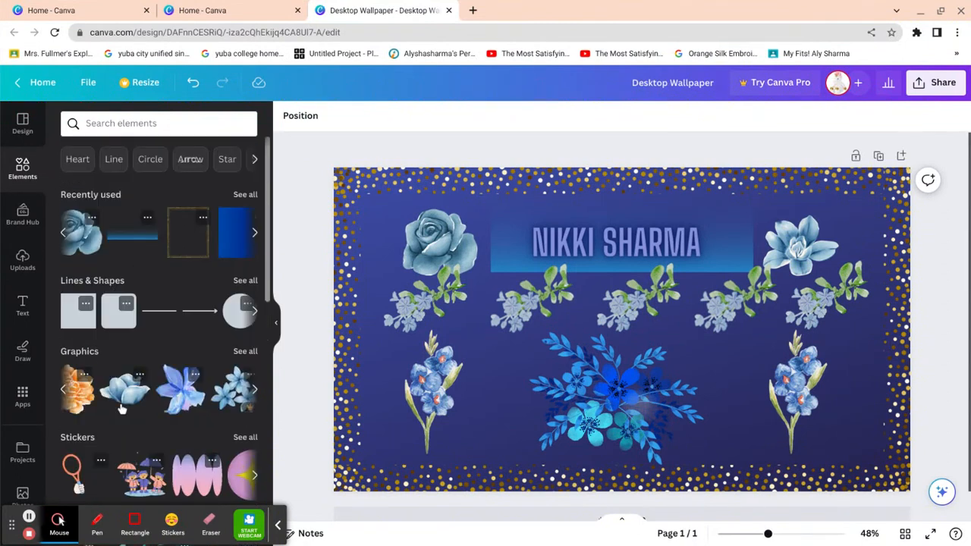
- Search elements for 'blue gradient' and browse all the matching graphics
{"action": "left_click", "coordinate": [129, 121]}
{"action": "type", "text": "blue "}
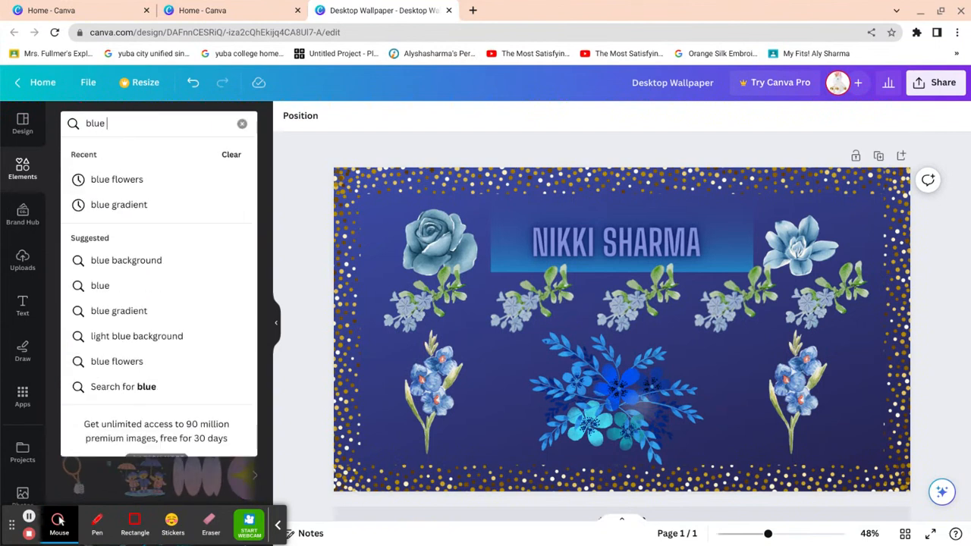
{"action": "type", "text": "gradient"}
{"action": "key", "text": "Return"}
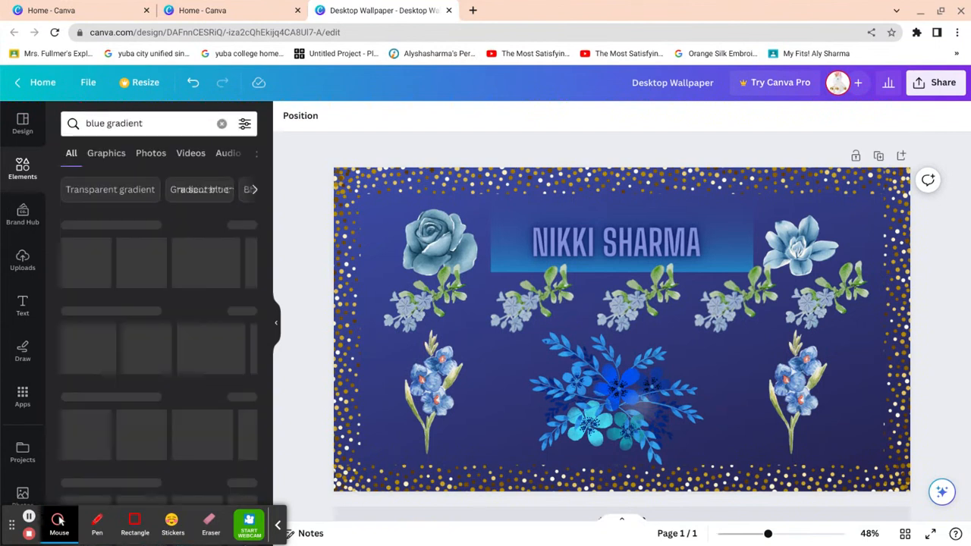
{"action": "left_click", "coordinate": [245, 225]}
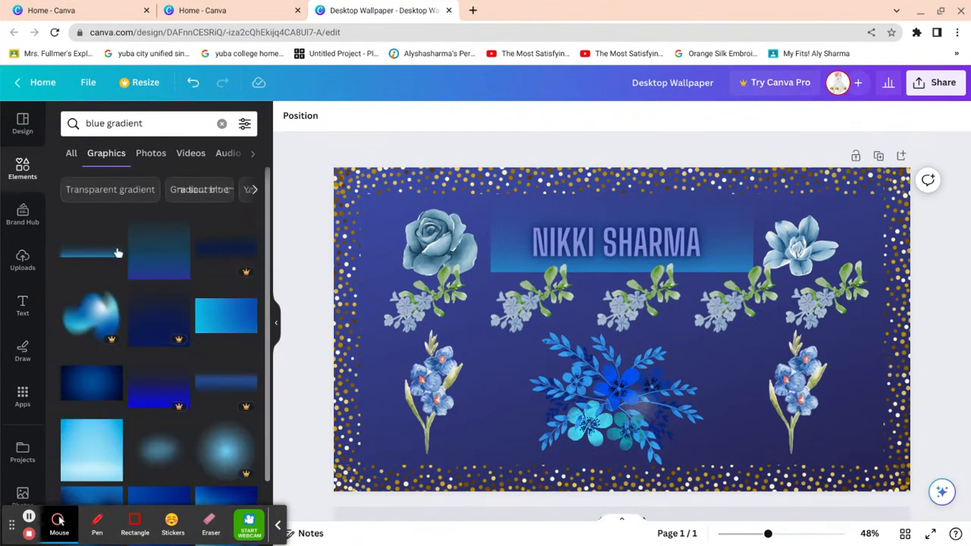
{"action": "scroll", "coordinate": [140, 345], "scroll_direction": "down", "scroll_amount": 5}
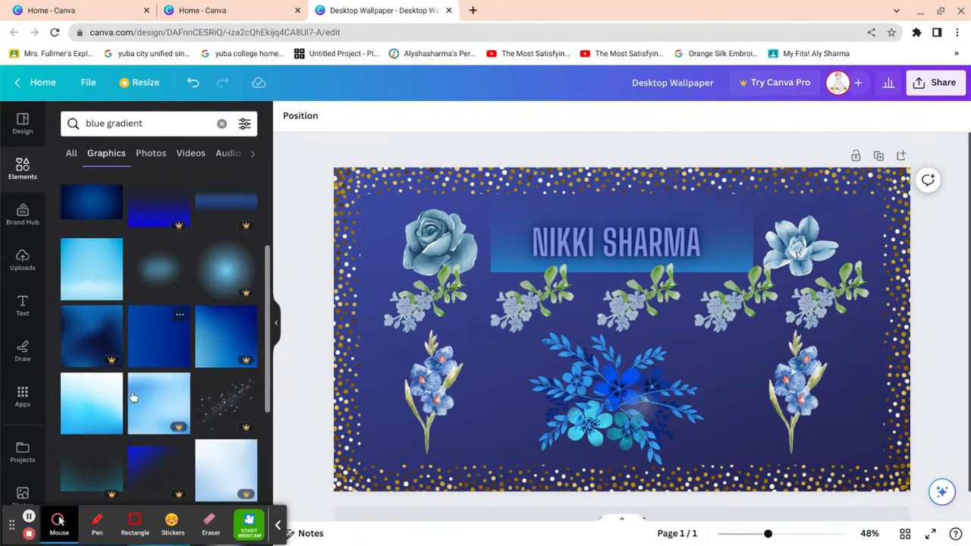
{"action": "scroll", "coordinate": [133, 396], "scroll_direction": "down", "scroll_amount": 1}
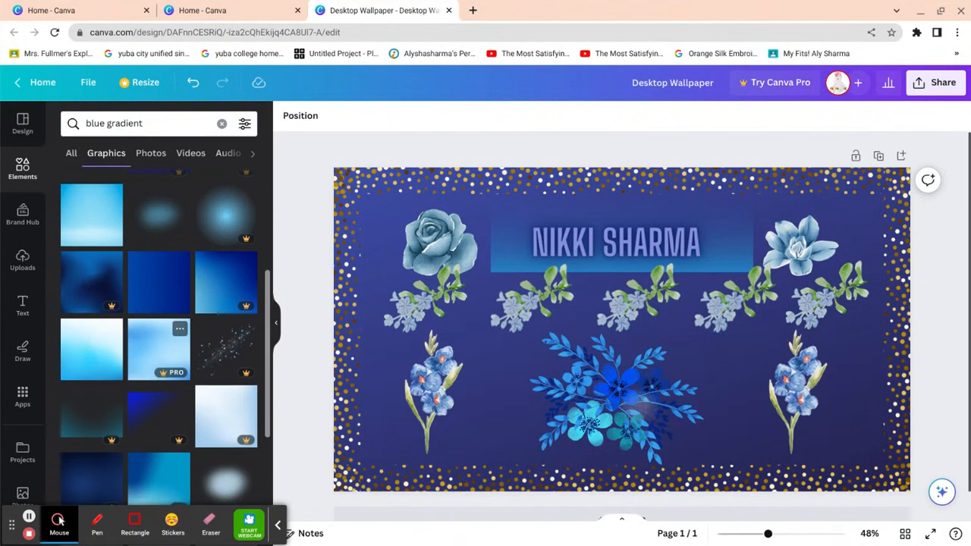
{"action": "scroll", "coordinate": [158, 345], "scroll_direction": "down", "scroll_amount": 1}
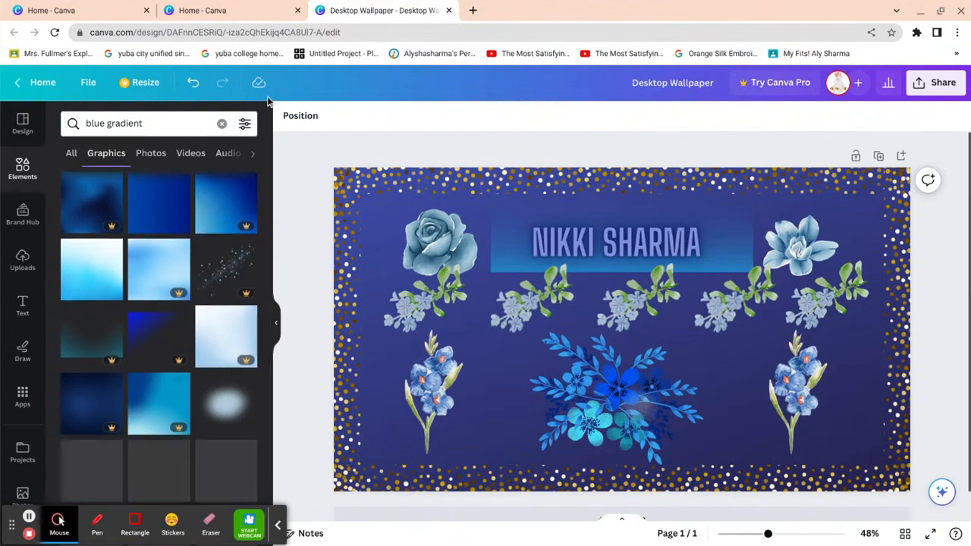
- Change the search to 'blue glitter' and browse the glitter graphics
{"action": "left_click", "coordinate": [202, 123]}
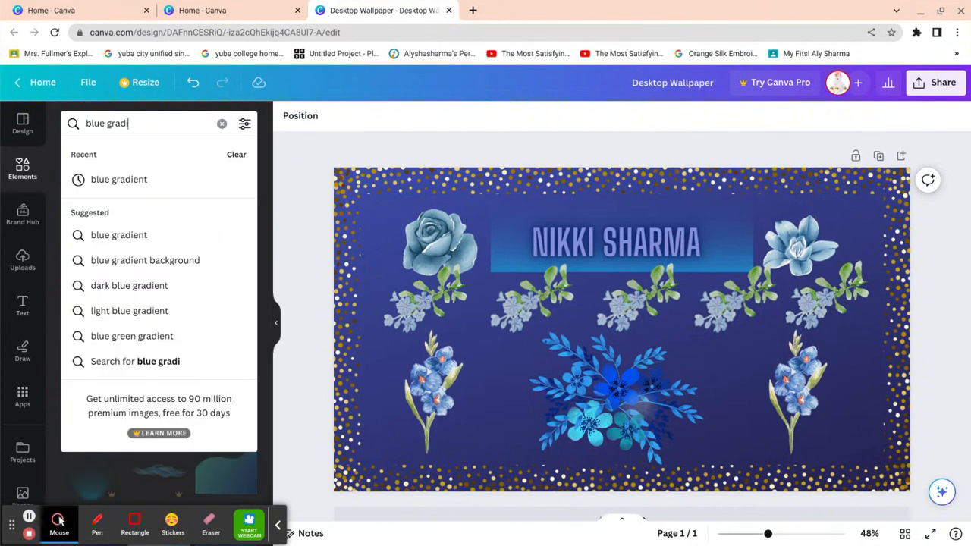
{"action": "key", "text": "BackSpace"}
{"action": "key", "text": "BackSpace"}
{"action": "type", "text": "glu"}
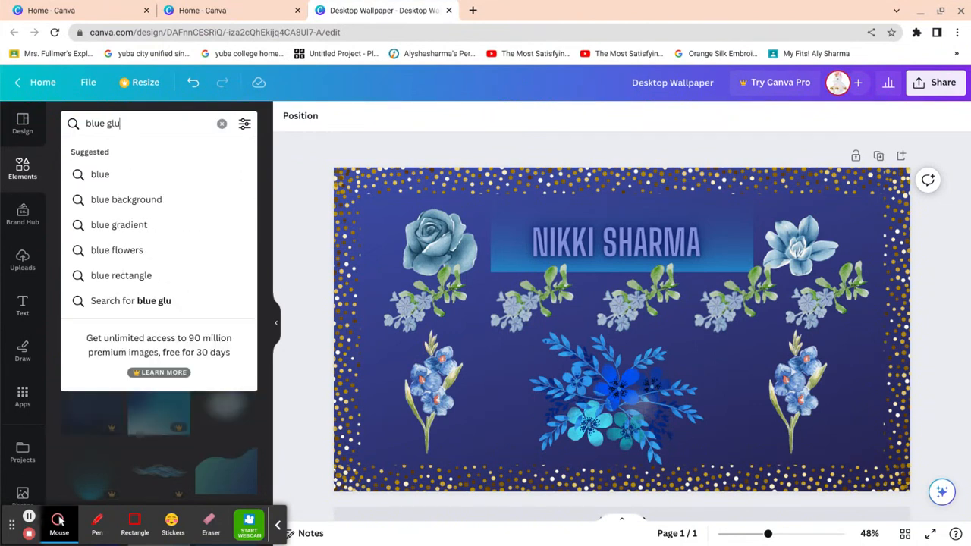
{"action": "key", "text": "BackSpace"}
{"action": "type", "text": "ite"}
{"action": "key", "text": "BackSpace"}
{"action": "type", "text": "ter"}
{"action": "key", "text": "Return"}
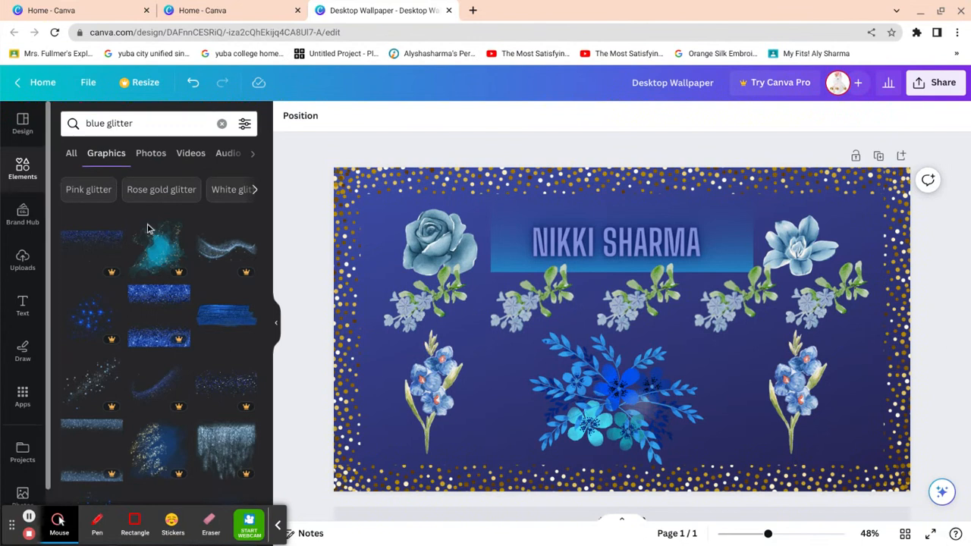
{"action": "scroll", "coordinate": [180, 243], "scroll_direction": "down", "scroll_amount": 1}
{"action": "scroll", "coordinate": [180, 243], "scroll_direction": "down", "scroll_amount": 1}
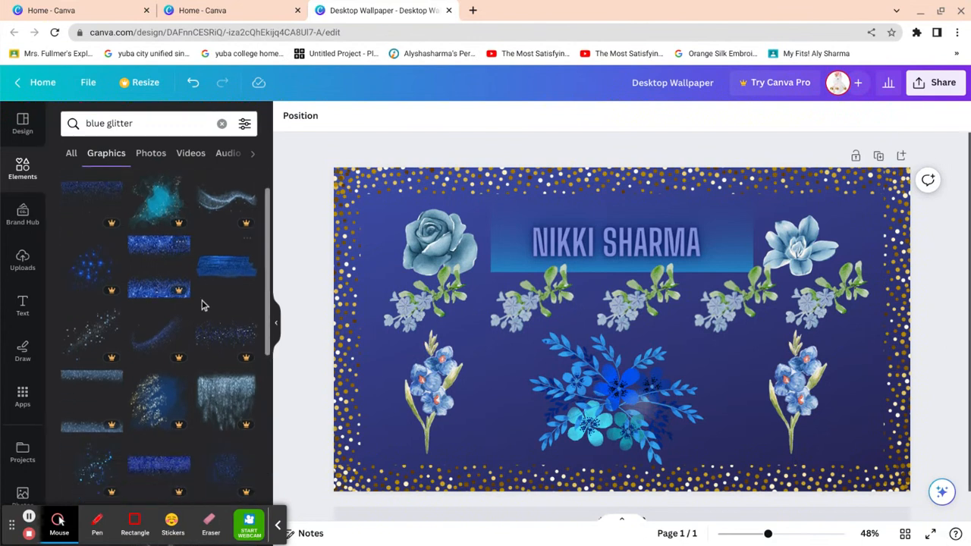
{"action": "scroll", "coordinate": [158, 505], "scroll_direction": "down", "scroll_amount": 3}
{"action": "scroll", "coordinate": [158, 505], "scroll_direction": "down", "scroll_amount": 4}
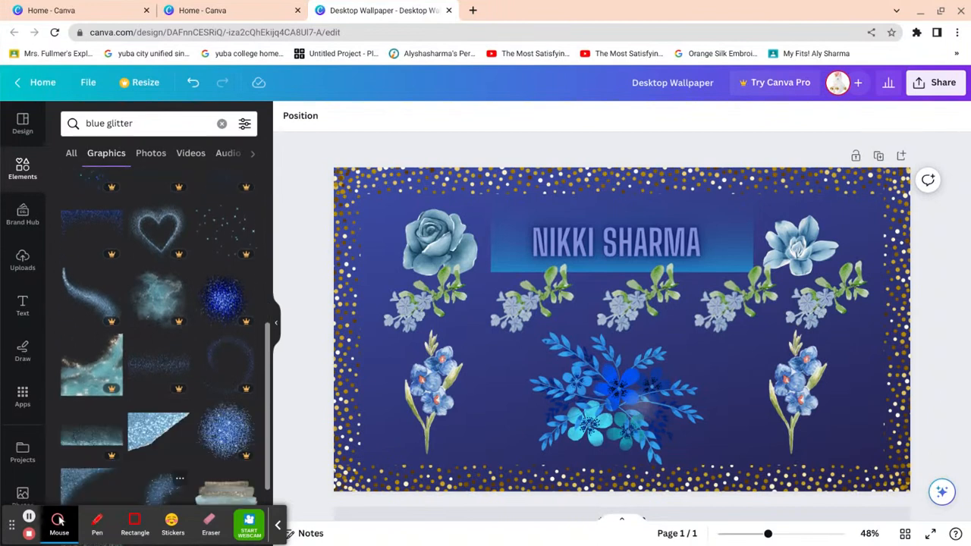
{"action": "scroll", "coordinate": [157, 505], "scroll_direction": "down", "scroll_amount": 2}
- Add the triangular blue glitter graphic and move it top-left, then undo the move
{"action": "left_click", "coordinate": [176, 320]}
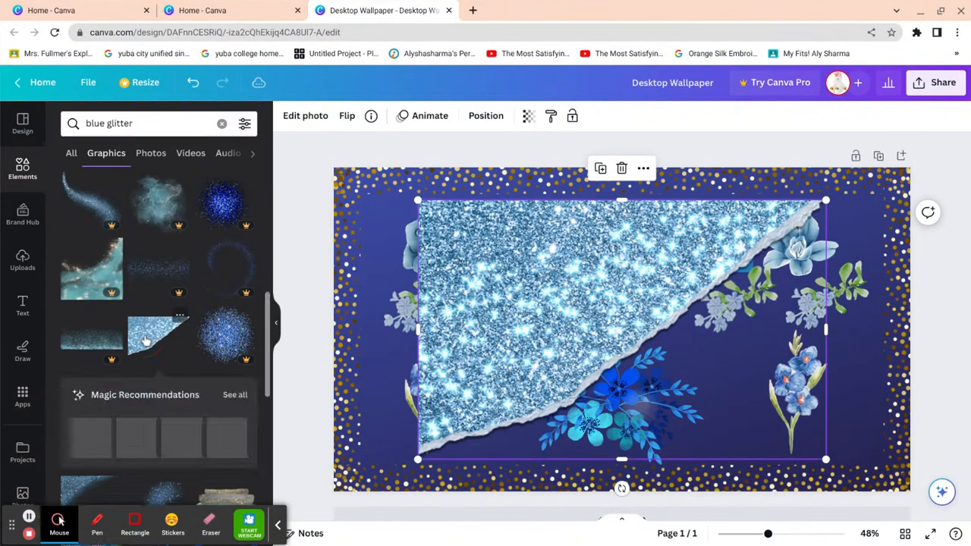
{"action": "left_click_drag", "start_coordinate": [528, 330], "coordinate": [449, 261]}
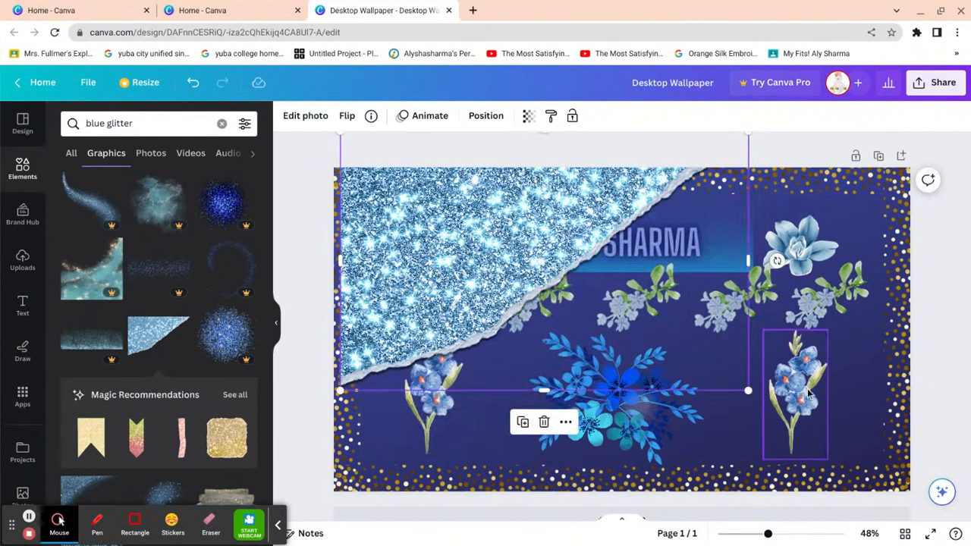
{"action": "key", "text": "ctrl+a"}
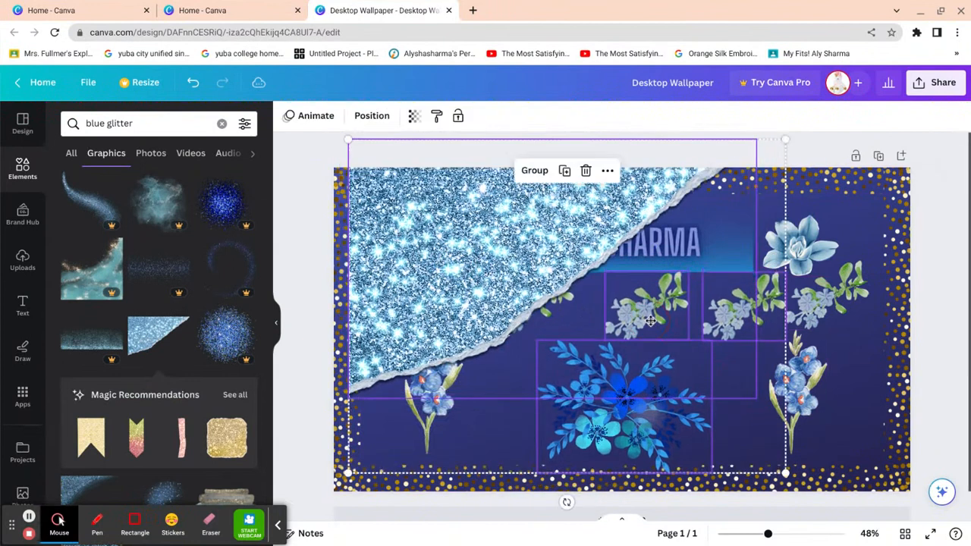
{"action": "left_click", "coordinate": [194, 82]}
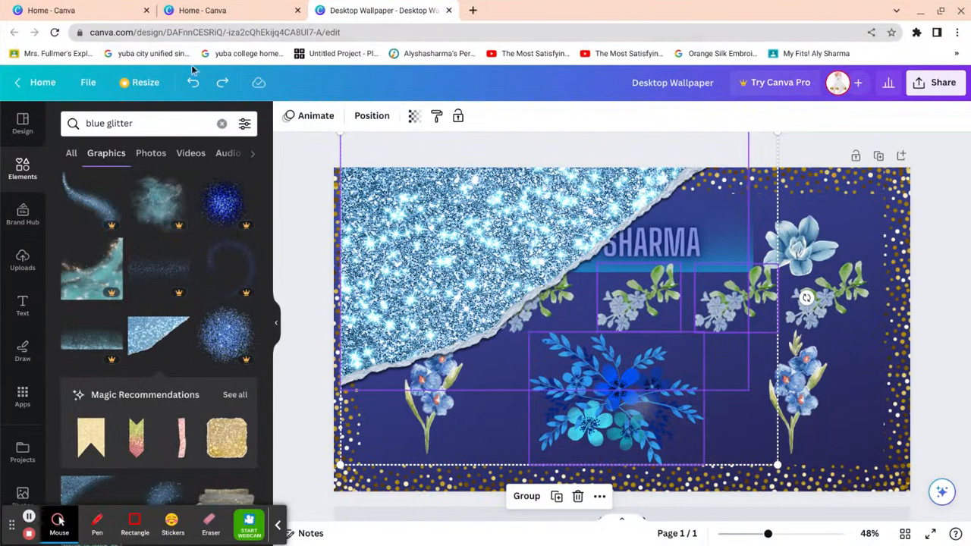
{"action": "left_click", "coordinate": [193, 82]}
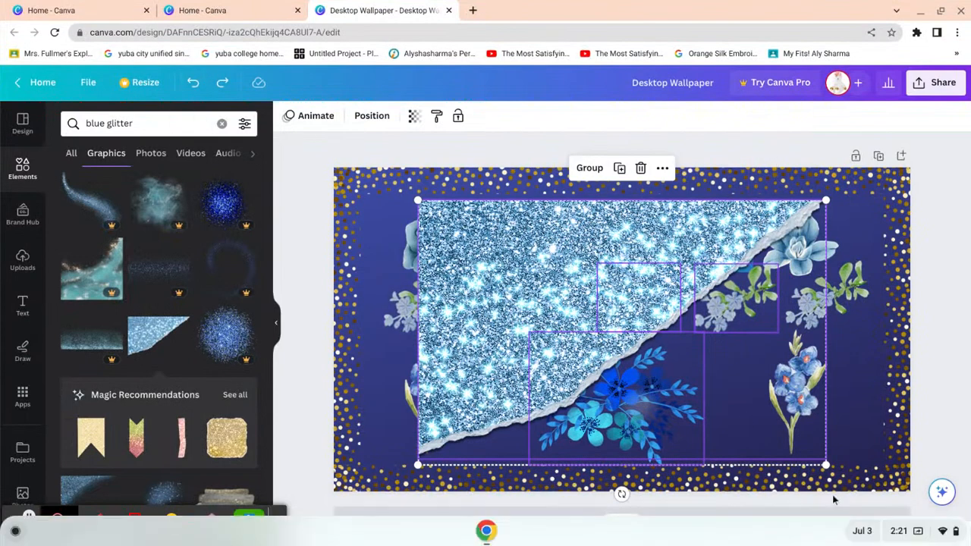
- Undo the selection resize and the added glitter triangle, then select the left gold-dot border strip
{"action": "left_click_drag", "start_coordinate": [826, 464], "coordinate": [706, 387]}
{"action": "left_click", "coordinate": [189, 80]}
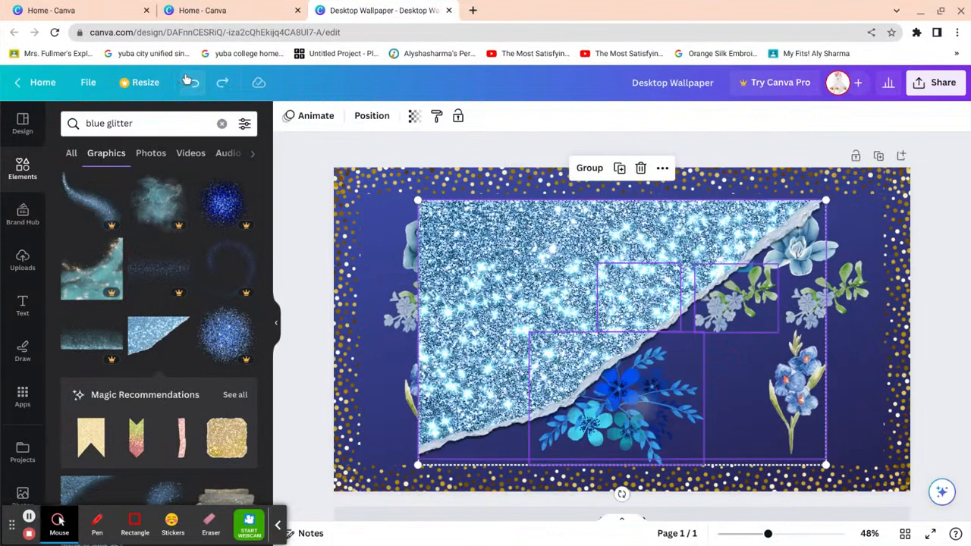
{"action": "left_click", "coordinate": [189, 80]}
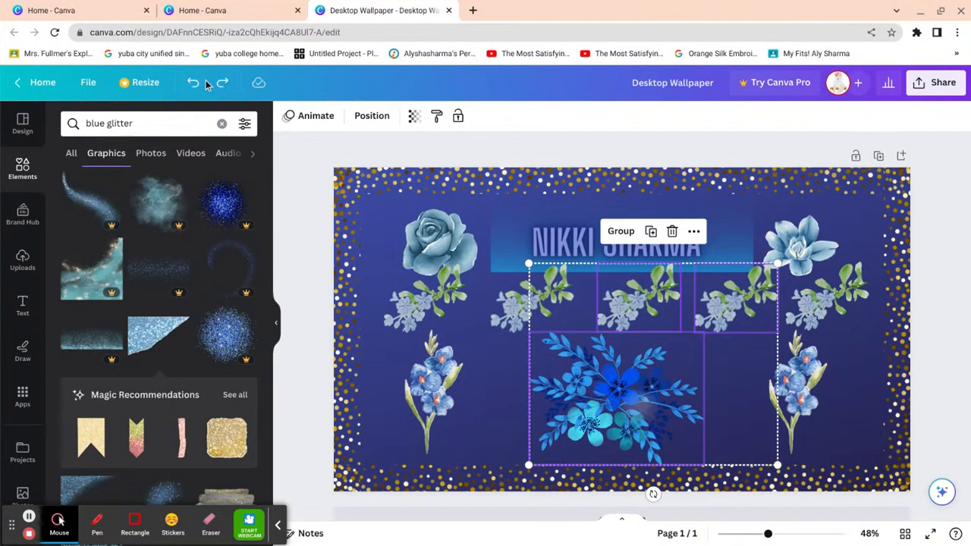
{"action": "left_click", "coordinate": [940, 318]}
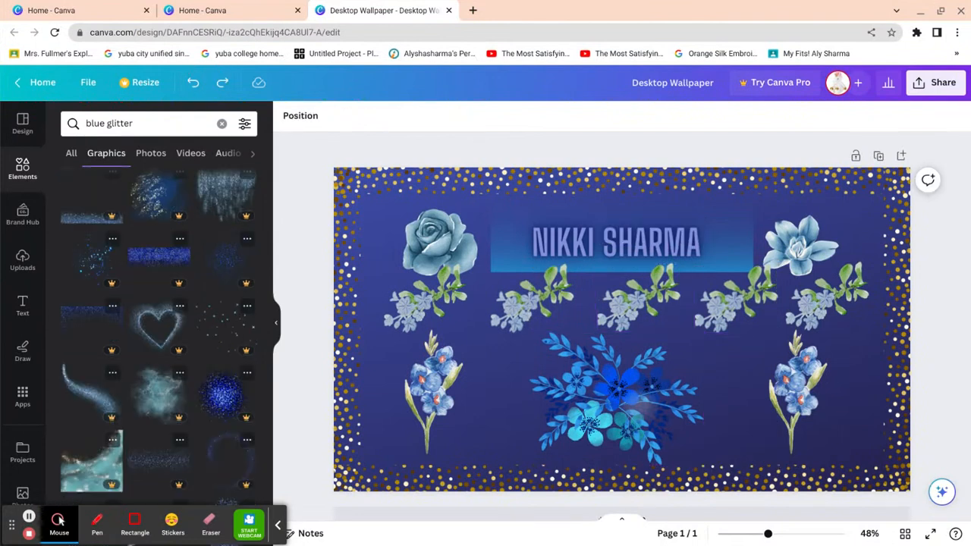
{"action": "scroll", "coordinate": [217, 442], "scroll_direction": "down", "scroll_amount": 3}
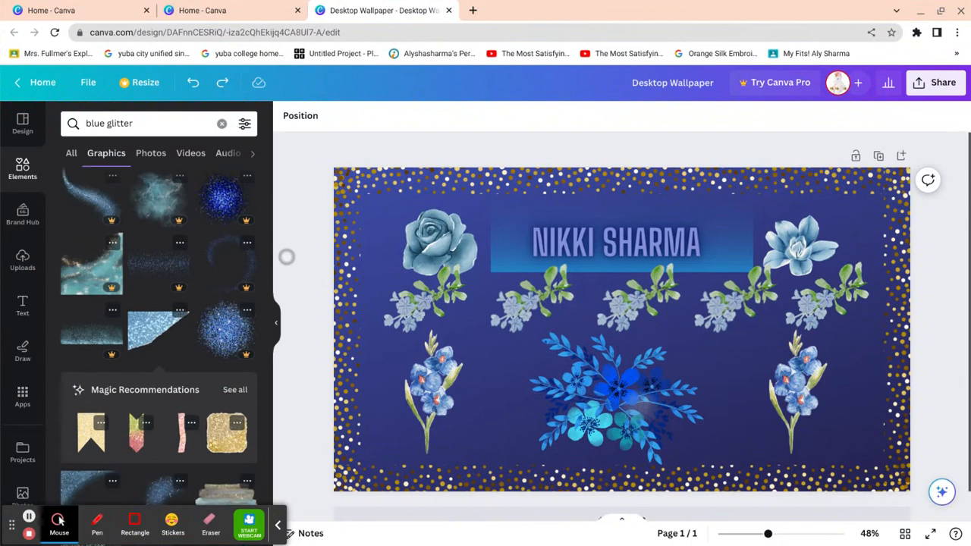
{"action": "left_click", "coordinate": [348, 418]}
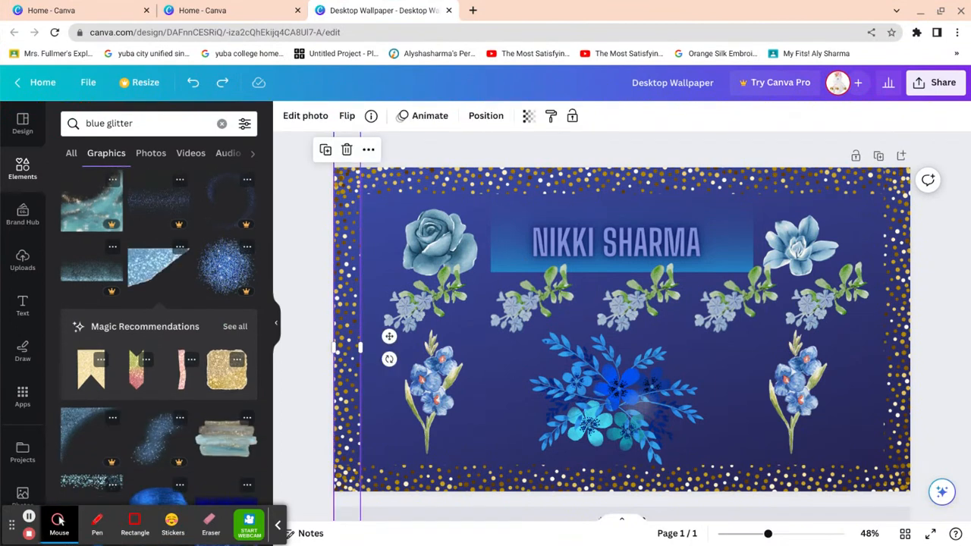
- Add the blue glitter torn triangle, shrink it to corner size, and place it top-left
{"action": "left_click", "coordinate": [303, 364]}
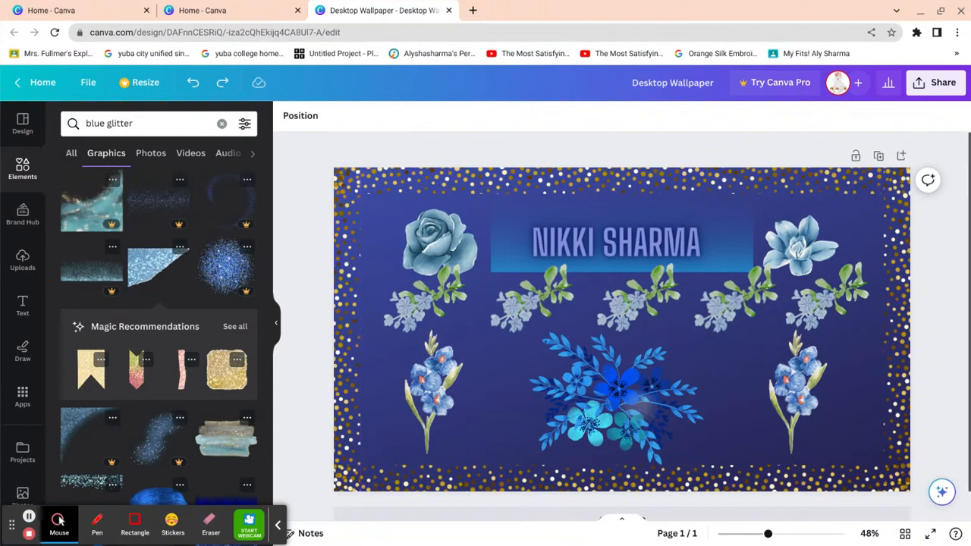
{"action": "left_click", "coordinate": [158, 268]}
{"action": "left_click_drag", "start_coordinate": [827, 459], "coordinate": [558, 289]}
{"action": "left_click_drag", "start_coordinate": [475, 232], "coordinate": [841, 218]}
{"action": "left_click", "coordinate": [371, 285]}
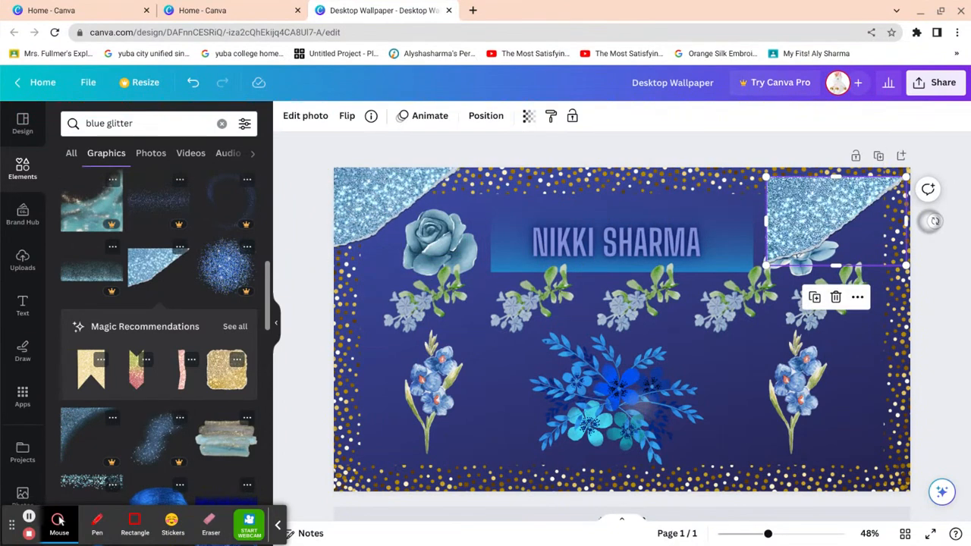
- Move a triangle copy into the bottom-right corner, rotated to fit
{"action": "scroll", "coordinate": [933, 220], "scroll_direction": "down", "scroll_amount": 1}
{"action": "scroll", "coordinate": [934, 221], "scroll_direction": "up", "scroll_amount": 1}
{"action": "left_click_drag", "start_coordinate": [934, 221], "coordinate": [803, 240]}
{"action": "left_click_drag", "start_coordinate": [872, 220], "coordinate": [852, 443]}
{"action": "left_click_drag", "start_coordinate": [785, 461], "coordinate": [856, 412]}
- Rotate, enlarge and fit a triangle into the lower-left corner
{"action": "left_click_drag", "start_coordinate": [758, 453], "coordinate": [353, 293]}
{"action": "mouse_move", "coordinate": [487, 430]}
{"action": "left_mouse_down"}
{"action": "mouse_move", "coordinate": [410, 474]}
{"action": "mouse_move", "coordinate": [415, 459]}
{"action": "mouse_move", "coordinate": [484, 418]}
{"action": "left_mouse_up"}
{"action": "left_click_drag", "start_coordinate": [502, 366], "coordinate": [510, 379]}
{"action": "left_click_drag", "start_coordinate": [447, 426], "coordinate": [365, 454]}
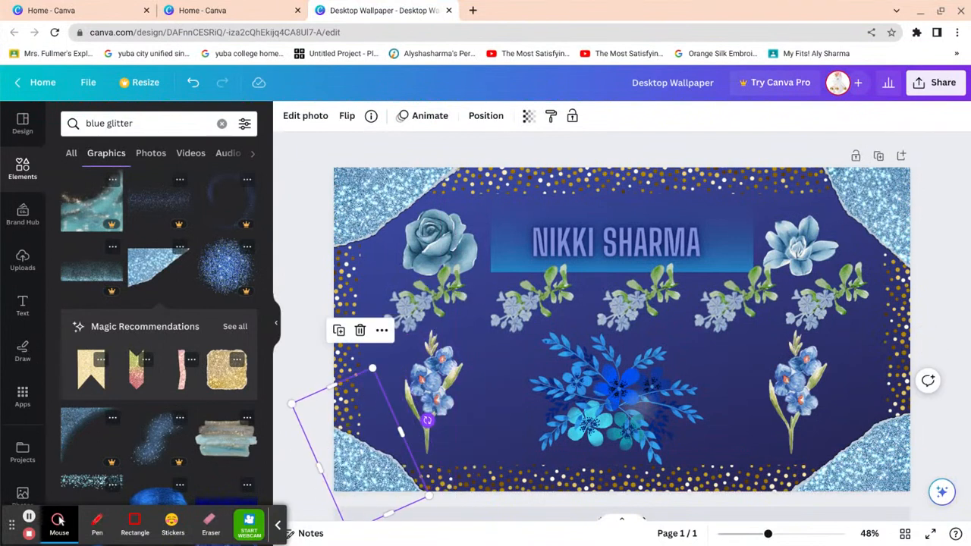
{"action": "left_click_drag", "start_coordinate": [431, 497], "coordinate": [510, 503]}
{"action": "mouse_move", "coordinate": [403, 483]}
{"action": "left_mouse_down"}
{"action": "mouse_move", "coordinate": [408, 462]}
{"action": "mouse_move", "coordinate": [391, 472]}
{"action": "left_mouse_up"}
{"action": "left_click", "coordinate": [962, 414]}
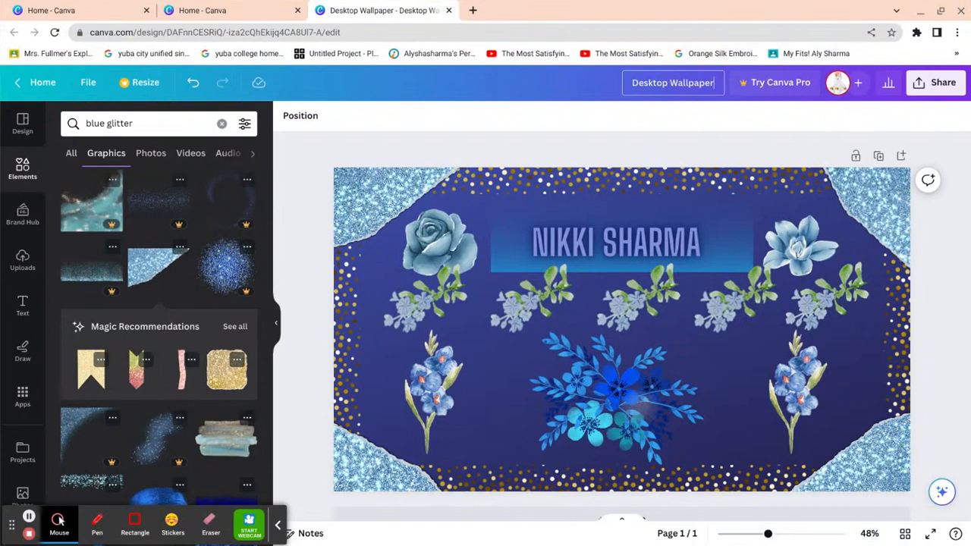
- Retitle the design as the owner's name plus 's design- blue gradient with flowers', fixing typos
{"action": "key", "text": "BackSpace"}
{"action": "key", "text": "BackSpace"}
{"action": "key", "text": "BackSpace"}
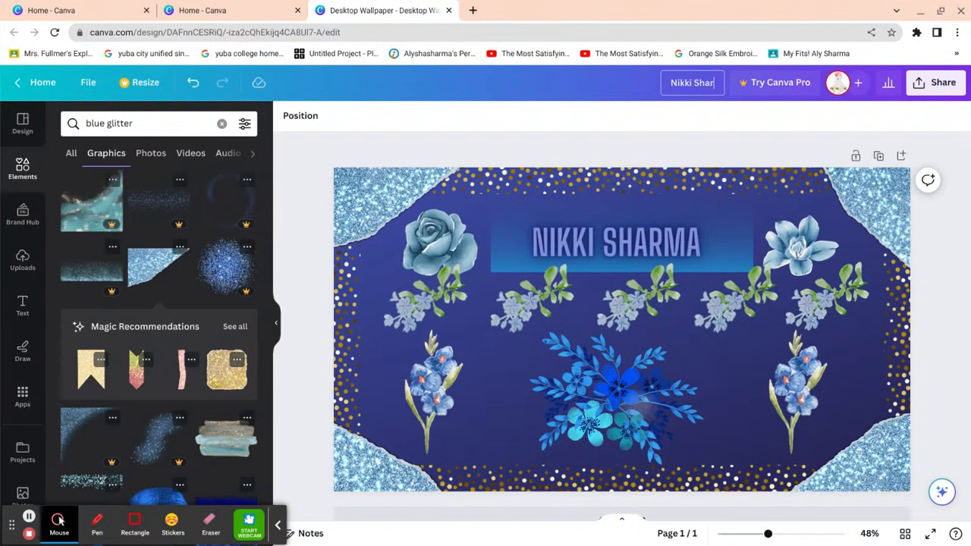
{"action": "type", "text": "ma's"}
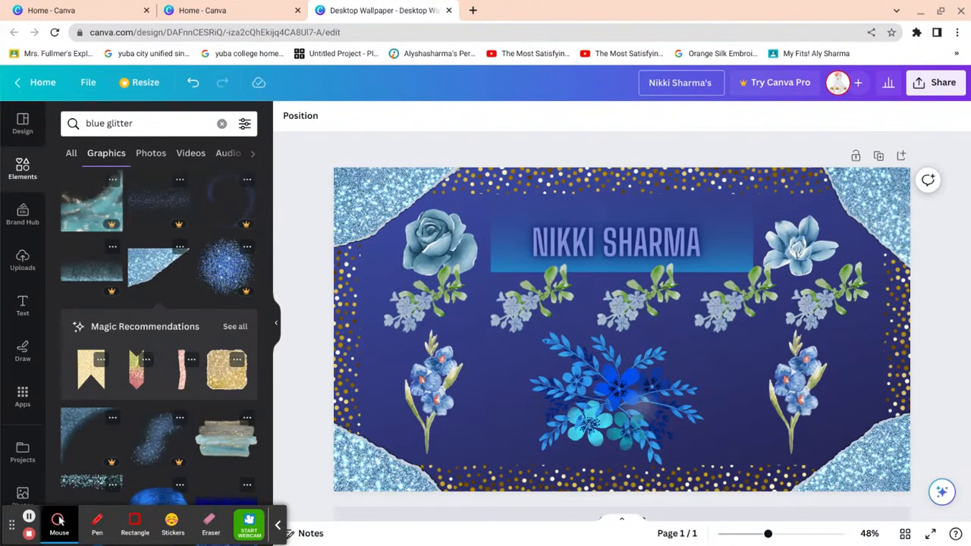
{"action": "type", "text": " design"}
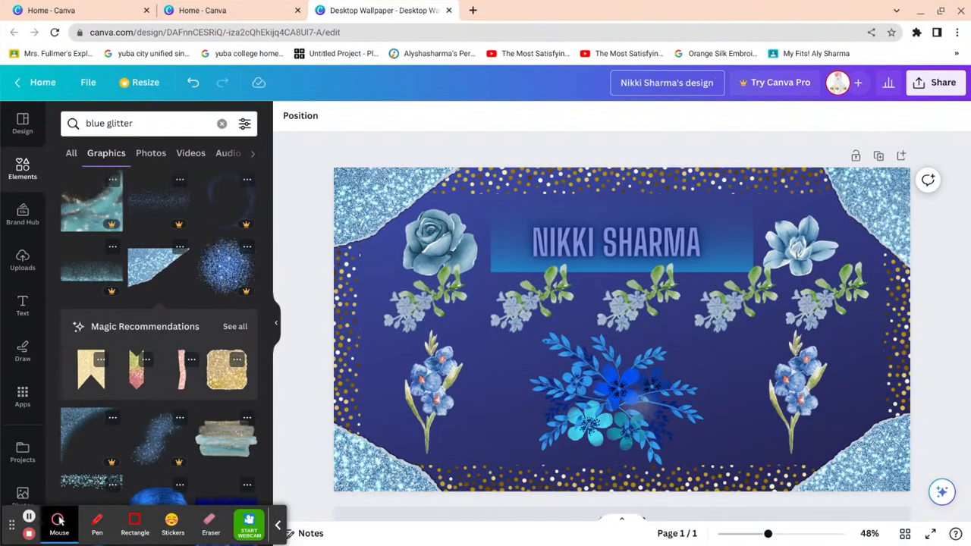
{"action": "type", "text": "- blue"}
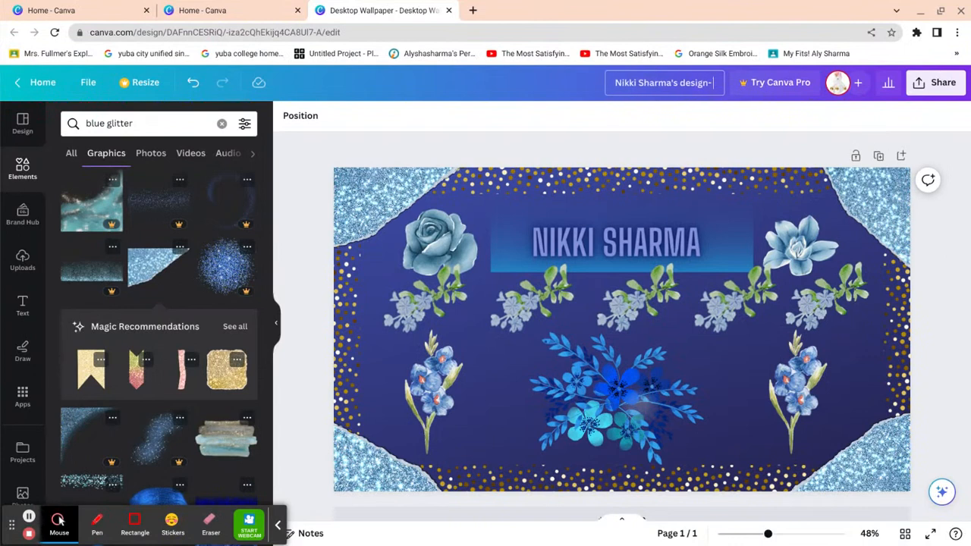
{"action": "type", "text": " graadient "}
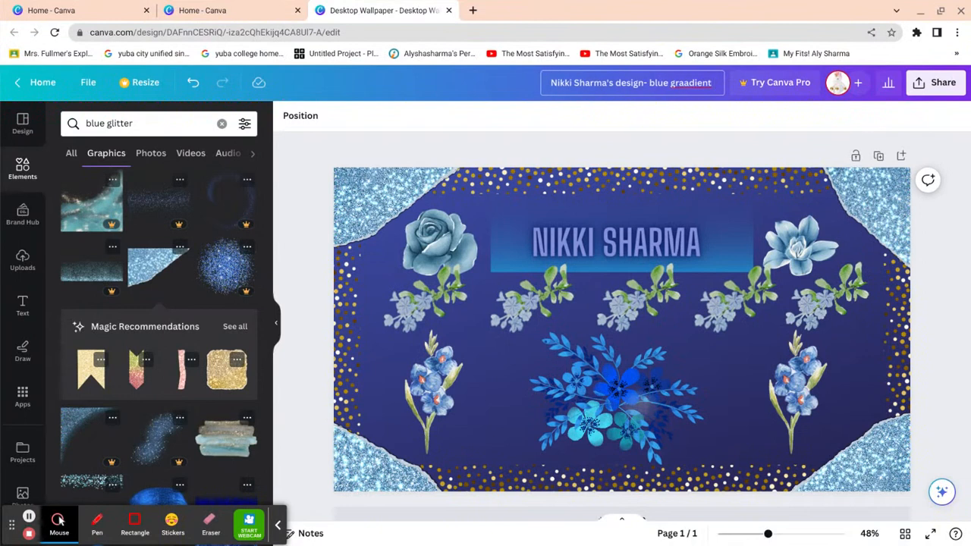
{"action": "type", "text": "with flowee"}
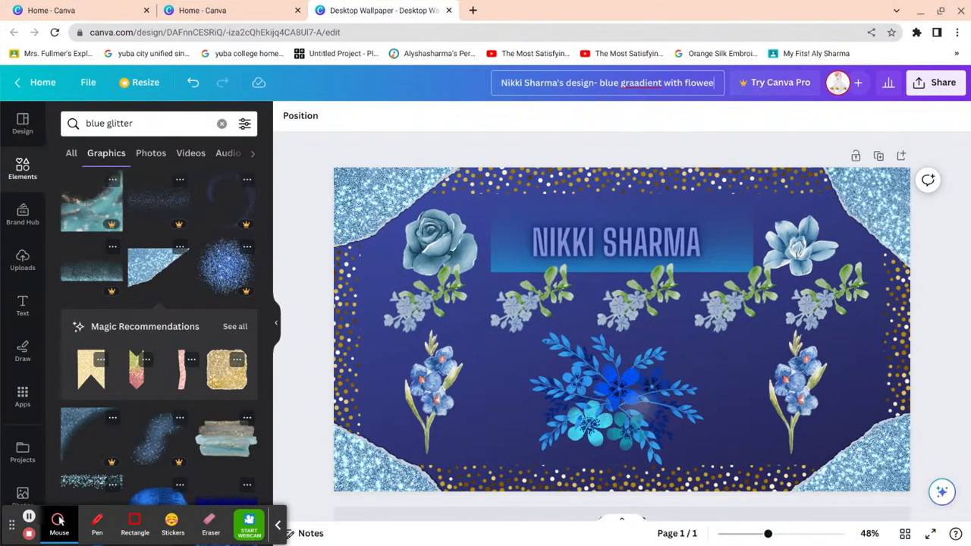
{"action": "key", "text": "BackSpace"}
{"action": "key", "text": "BackSpace"}
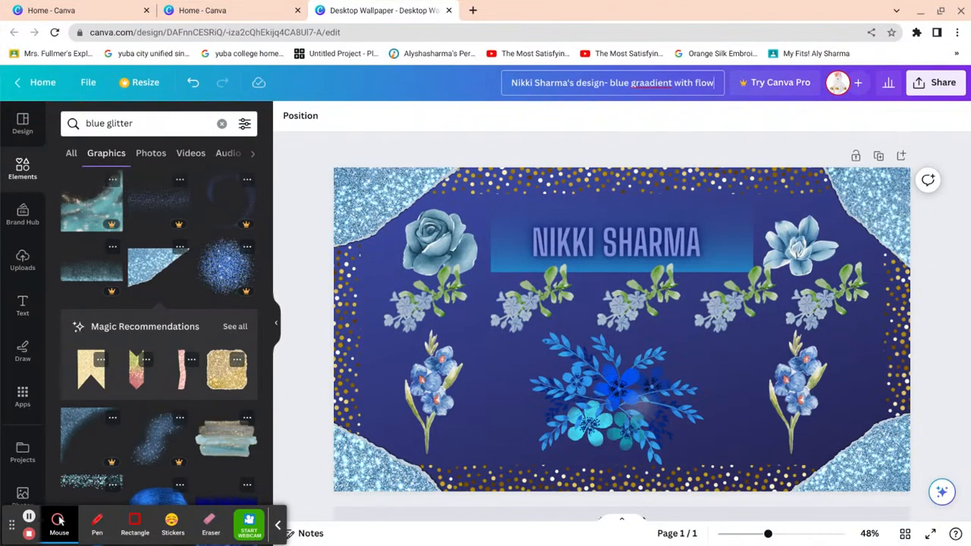
{"action": "type", "text": "ers"}
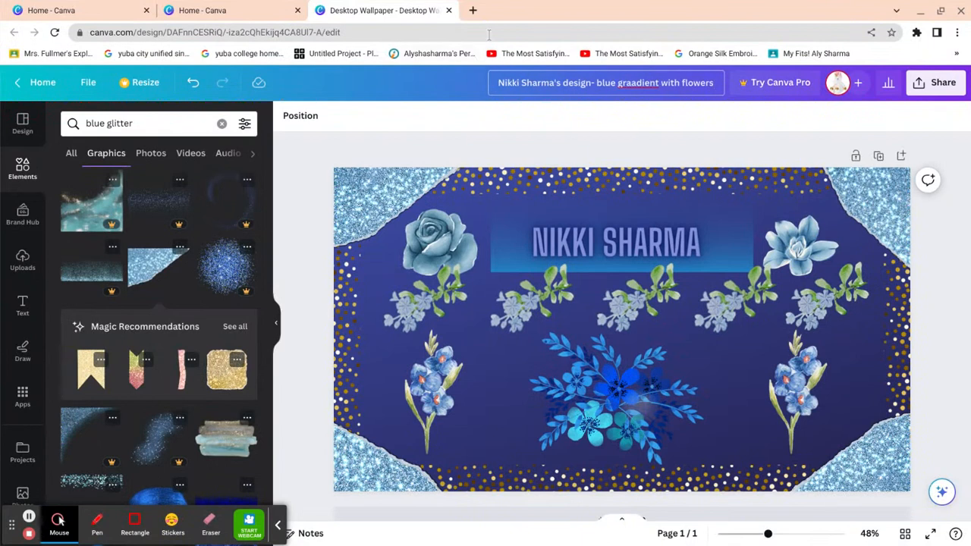
{"action": "key", "text": "Return"}
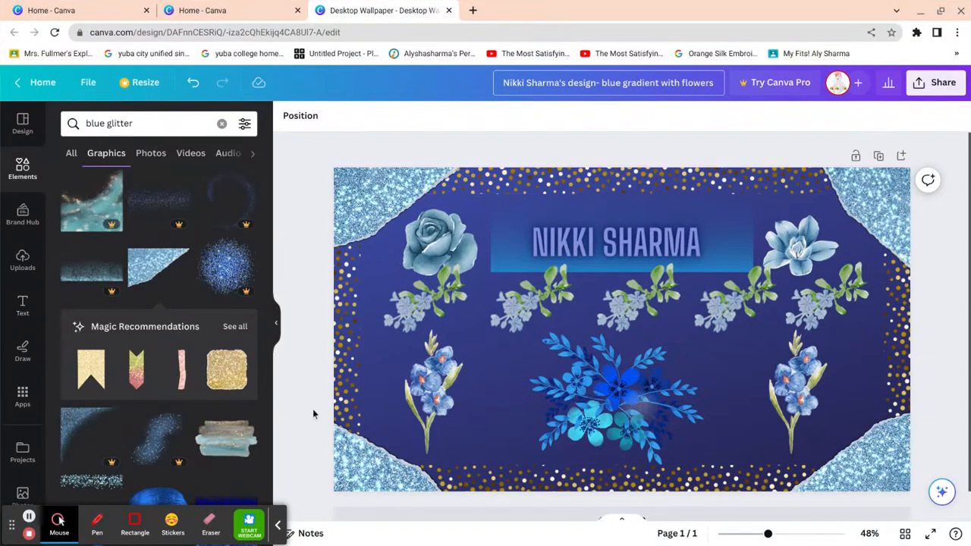
{"action": "left_click", "coordinate": [172, 522]}
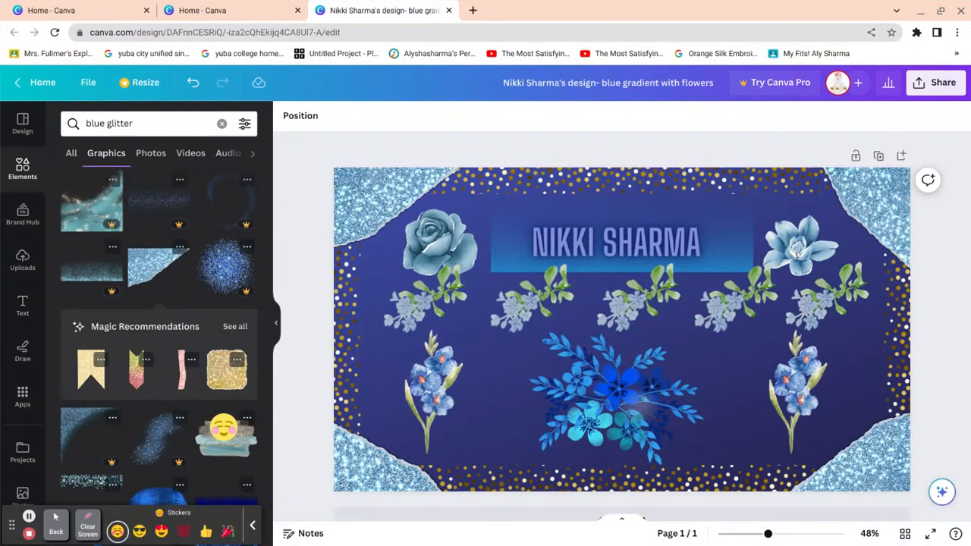
{"action": "left_click", "coordinate": [309, 336]}
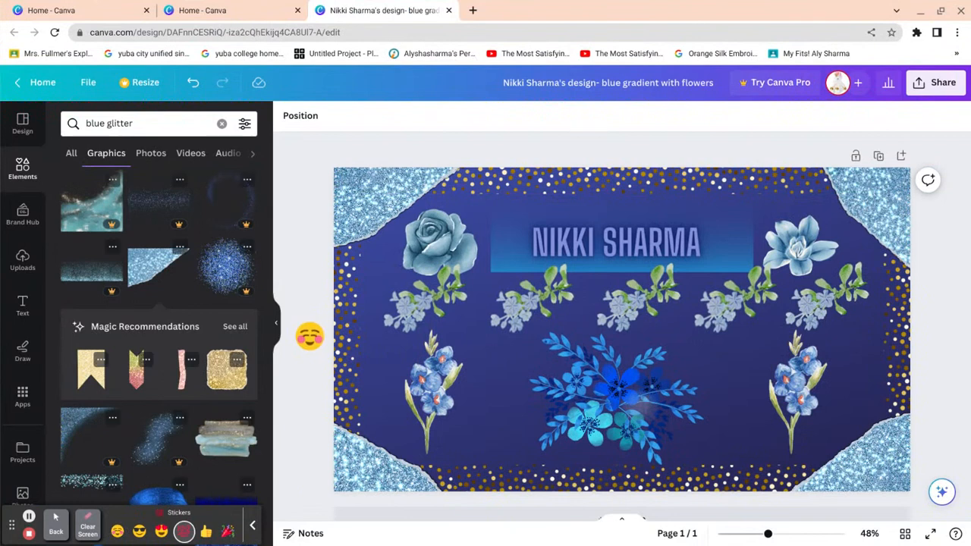
{"action": "left_click", "coordinate": [310, 376]}
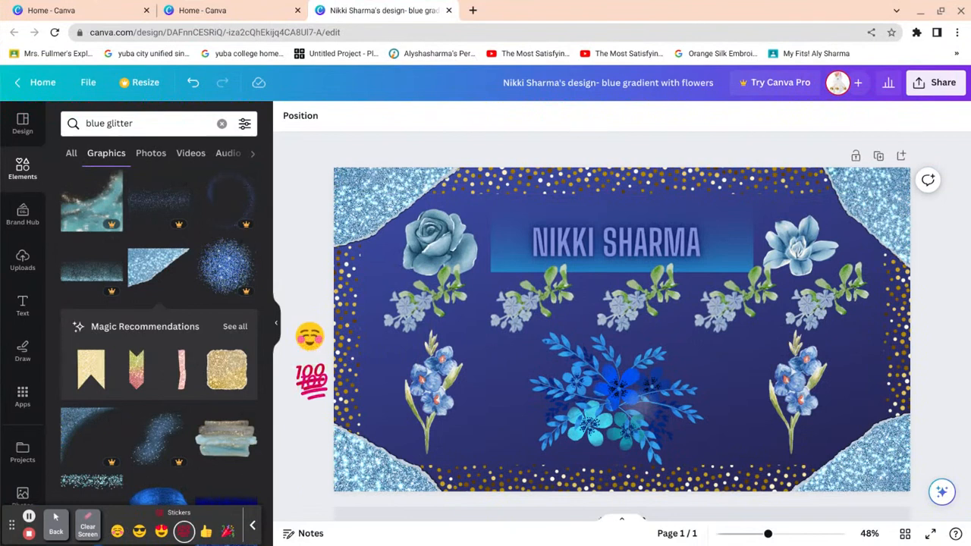